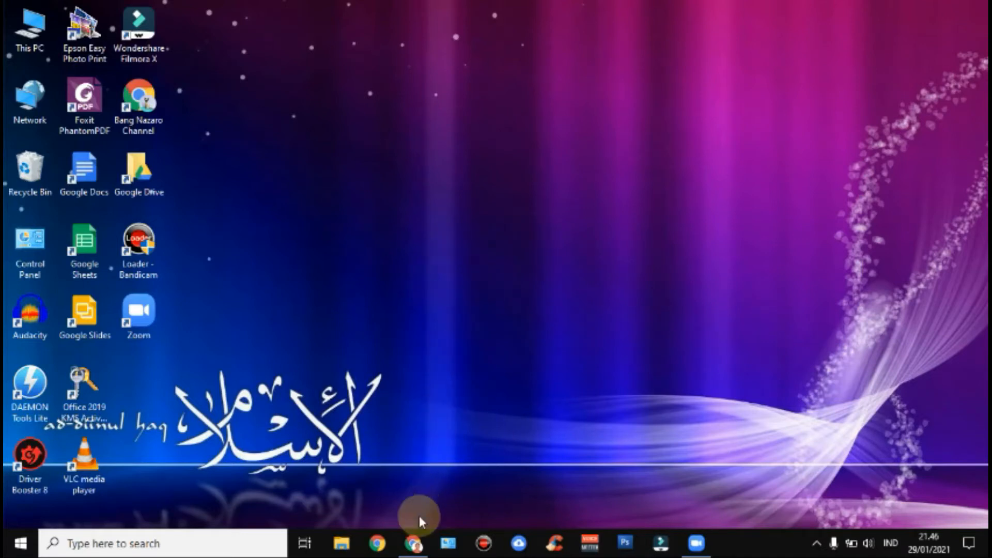
# - Restore Chrome on zoom.us, go to SIGN IN and begin entering the account e-mail
pyautogui.click(413, 543)
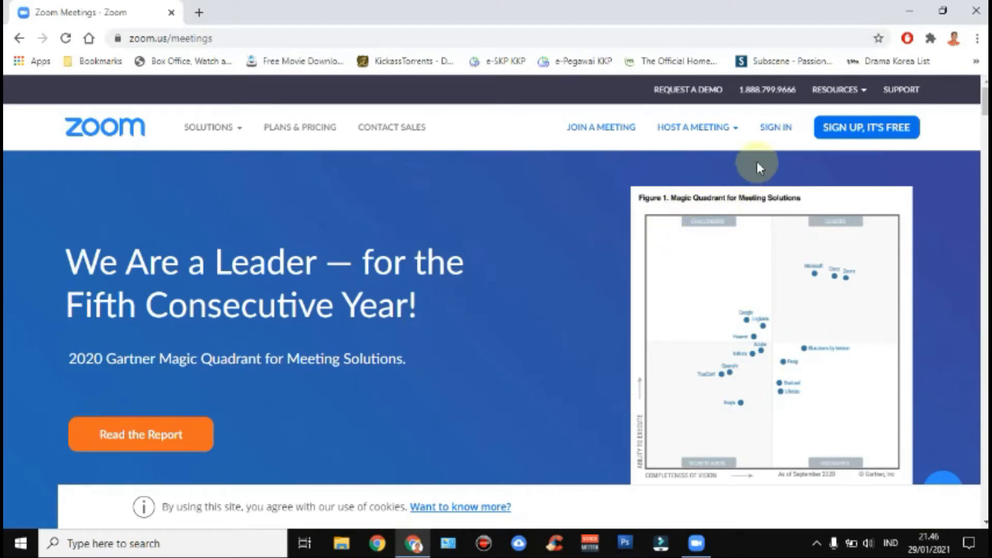
pyautogui.click(776, 137)
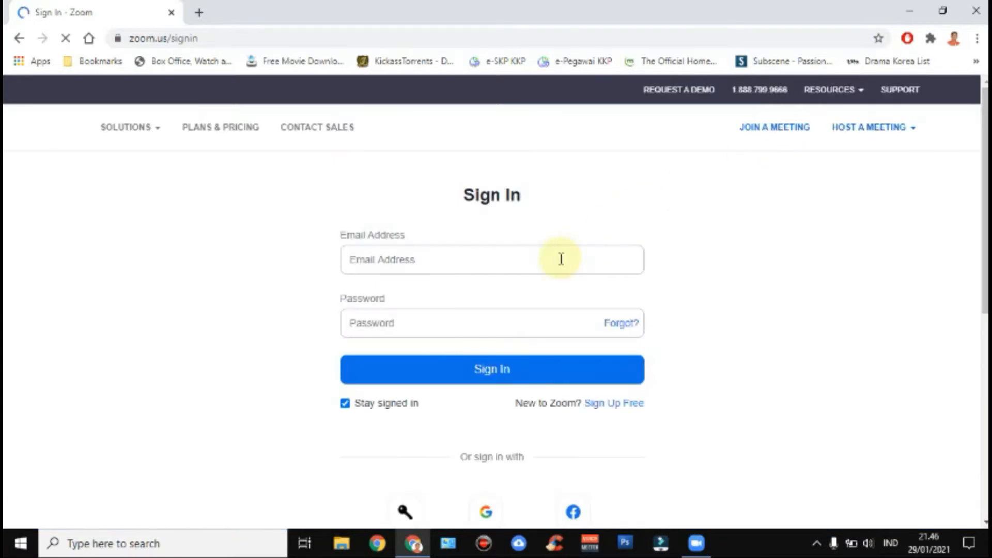
pyautogui.click(413, 260)
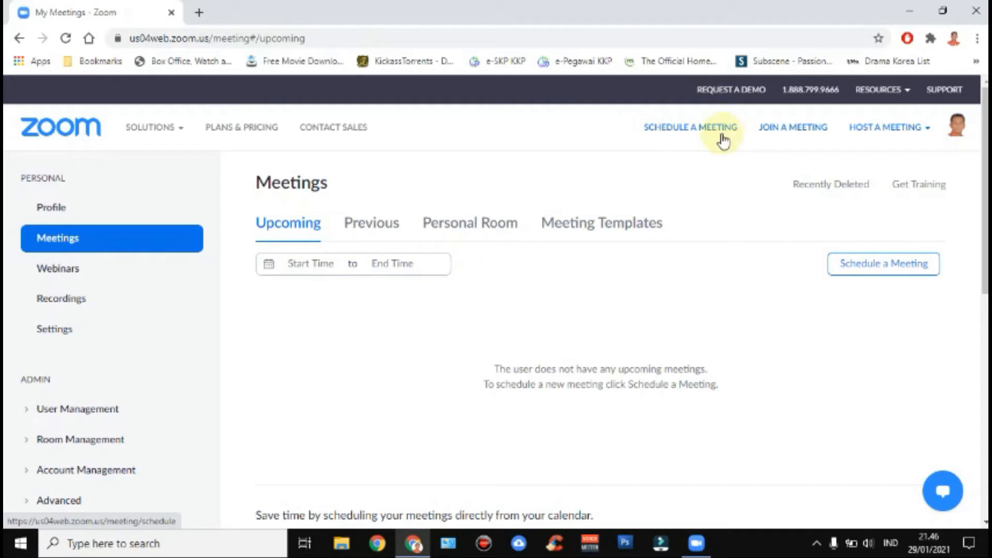
# - Schedule a meeting titled 'Seminar Pemberdayaan Masyarakat Online' with a social-media competence seminar description
pyautogui.click(692, 134)
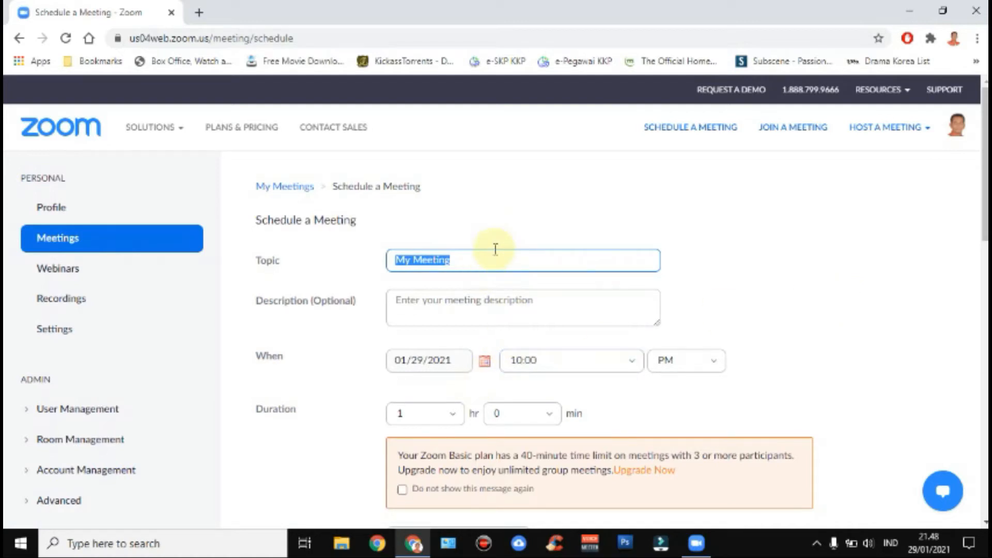
pyautogui.write('Semina')
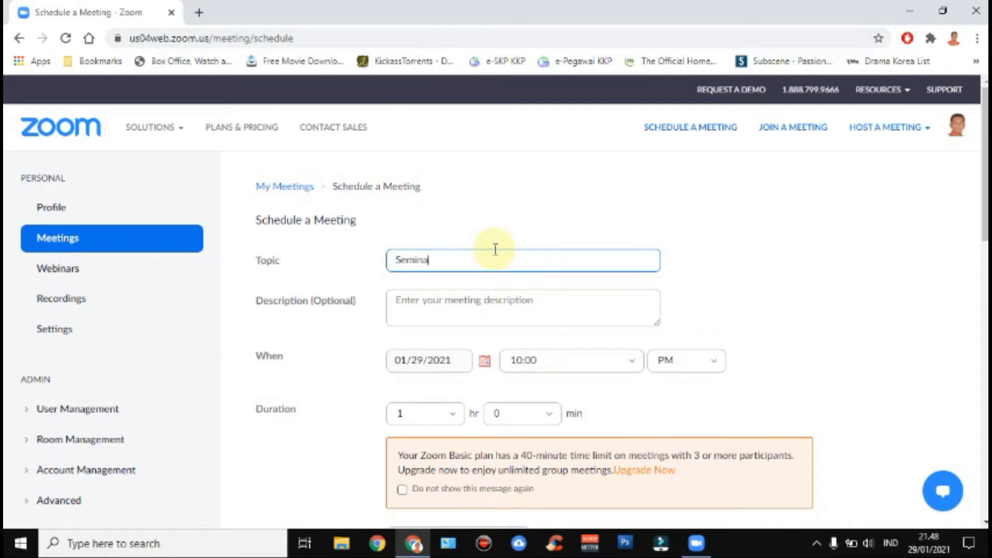
pyautogui.write('r Pemberdayaan Masya')
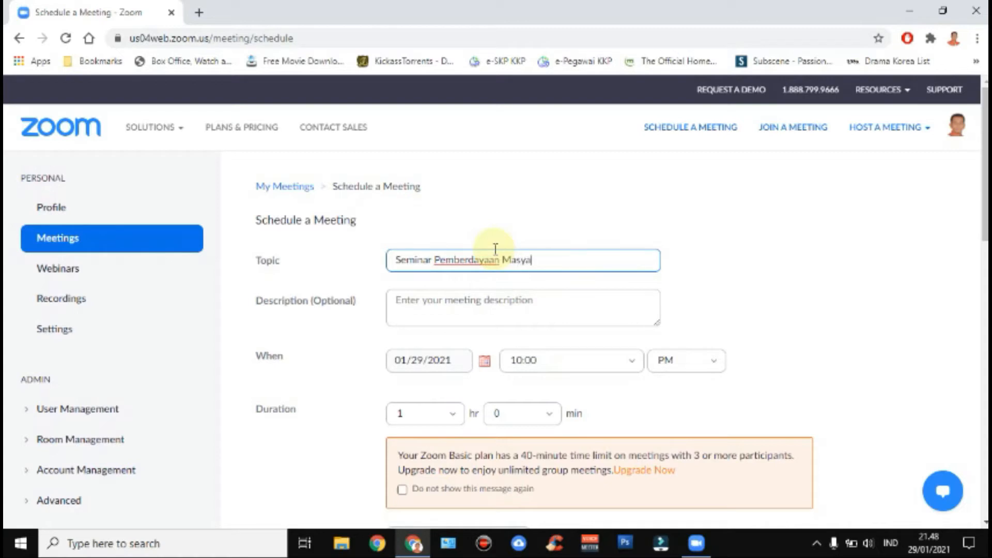
pyautogui.write('rakat Online')
pyautogui.press('Tab')
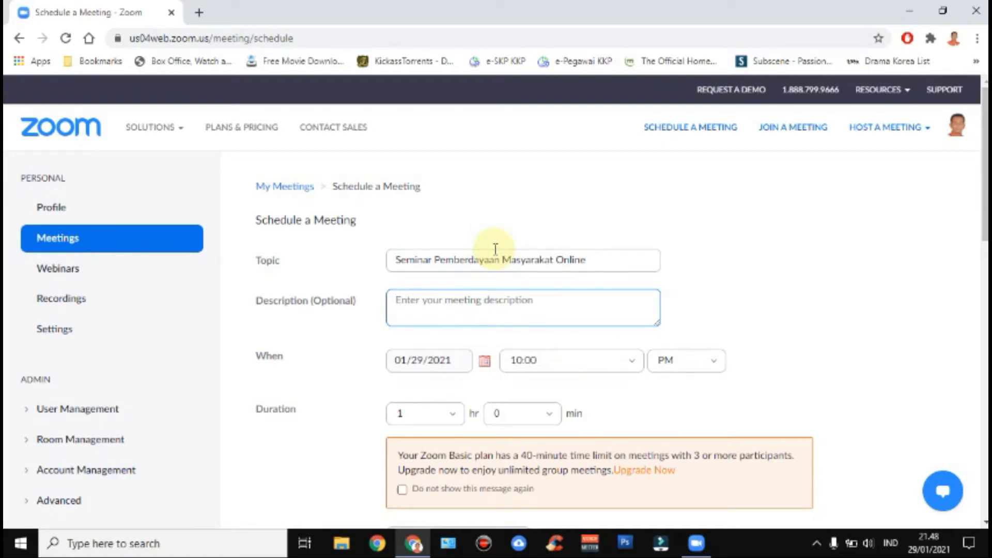
pyautogui.write('Seminar me')
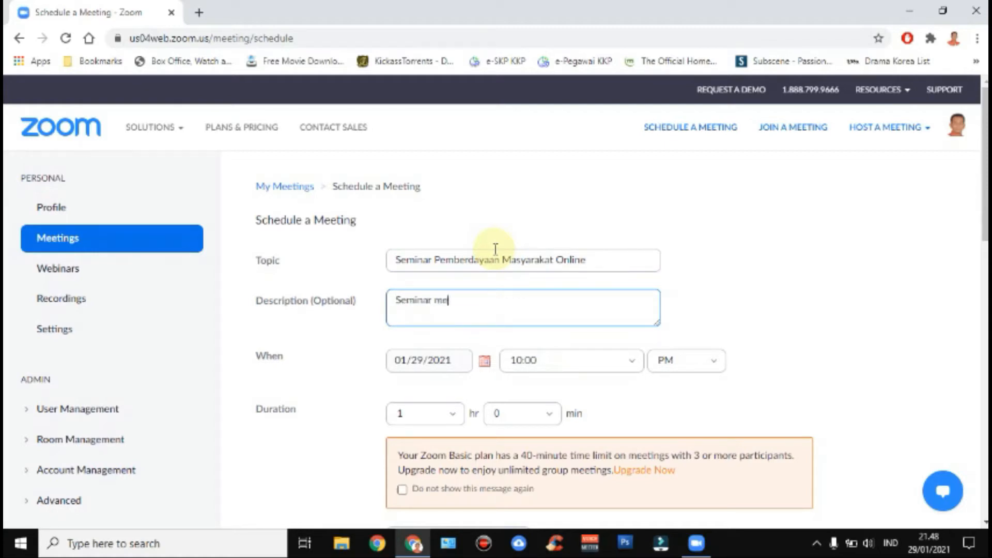
pyautogui.write('e')
pyautogui.write('ngenai ')
pyautogui.write('pem')
pyautogui.write('ingkatan kom')
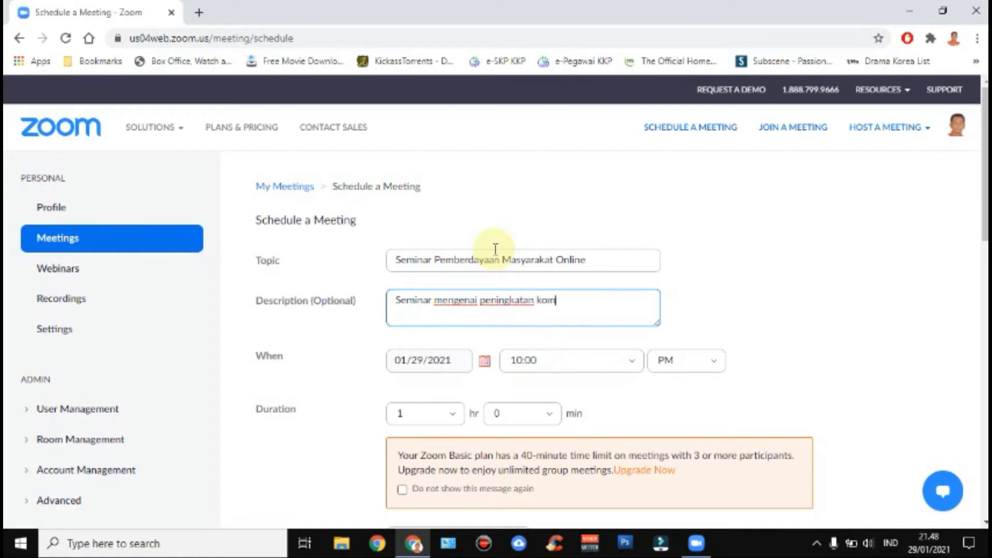
pyautogui.write('petensi bidang ')
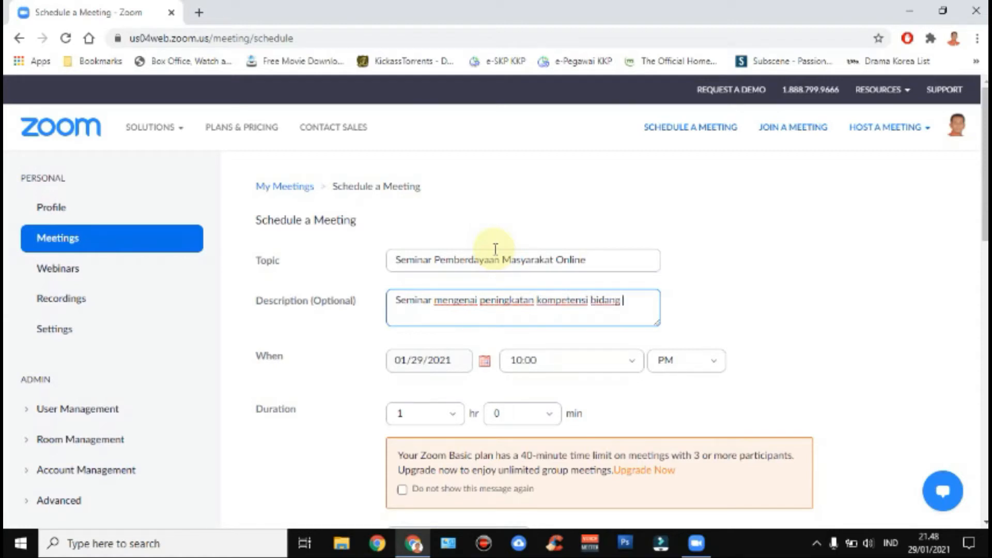
pyautogui.write('media sosial')
pyautogui.click(451, 368)
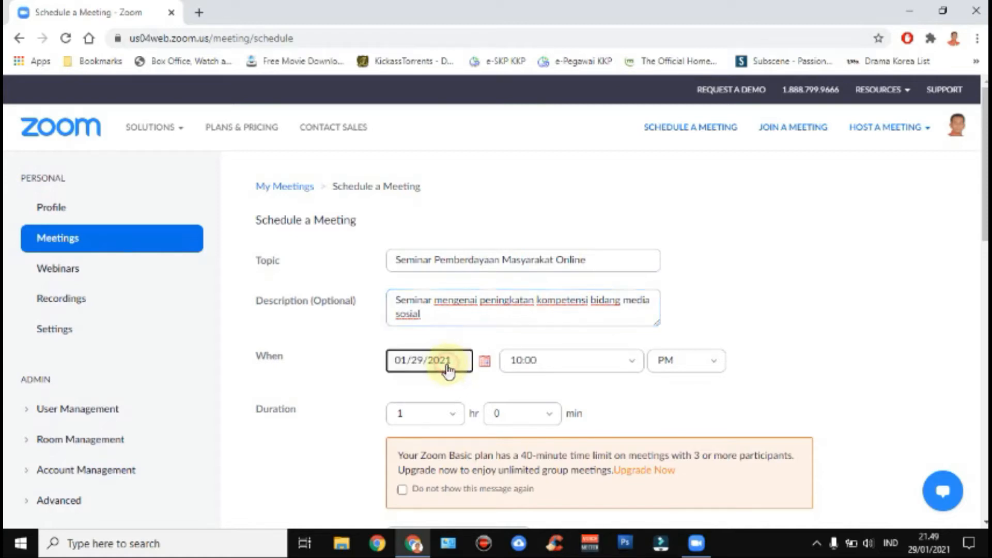
# - Pick February 1, 2021 in the calendar and set the start time to 9:00 AM
pyautogui.click(484, 361)
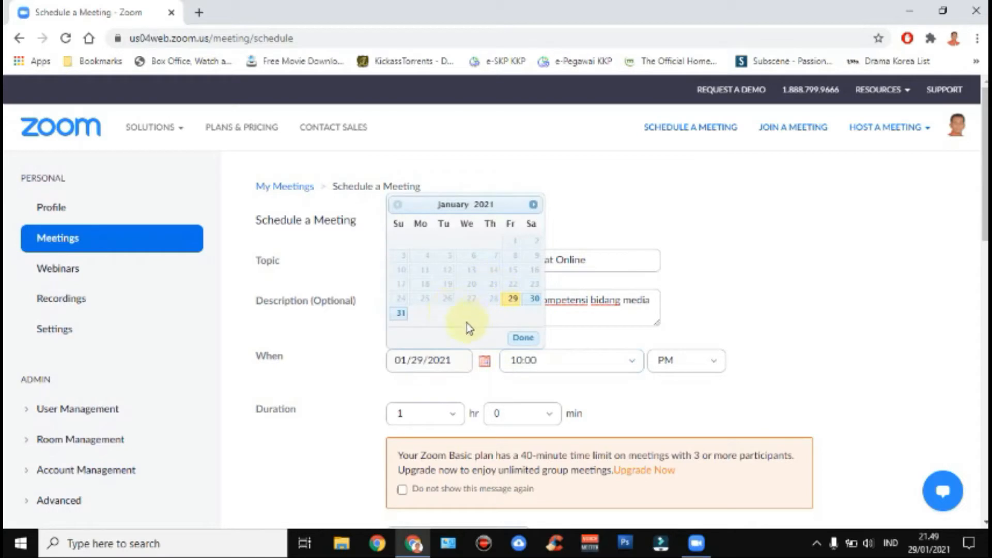
pyautogui.click(533, 209)
pyautogui.click(534, 209)
pyautogui.click(396, 206)
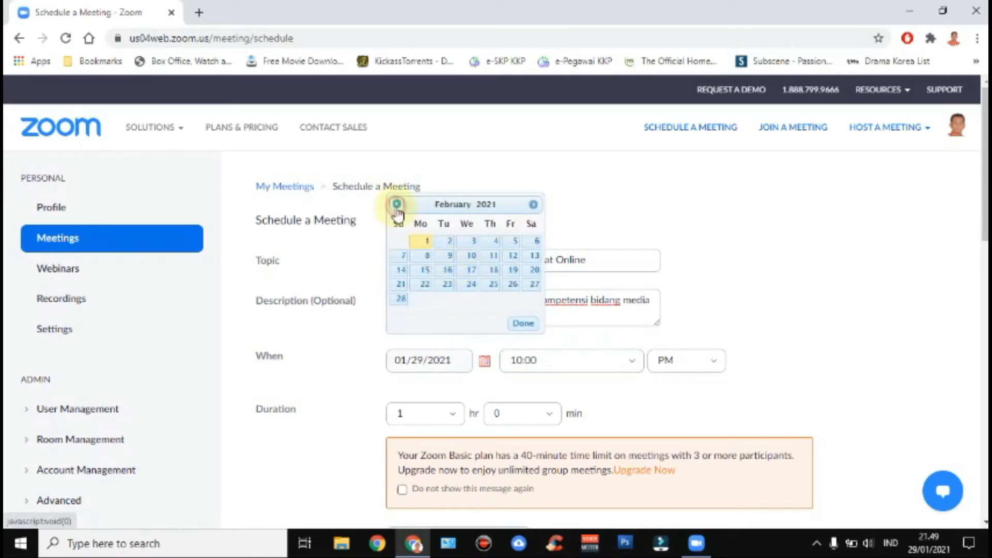
pyautogui.click(425, 242)
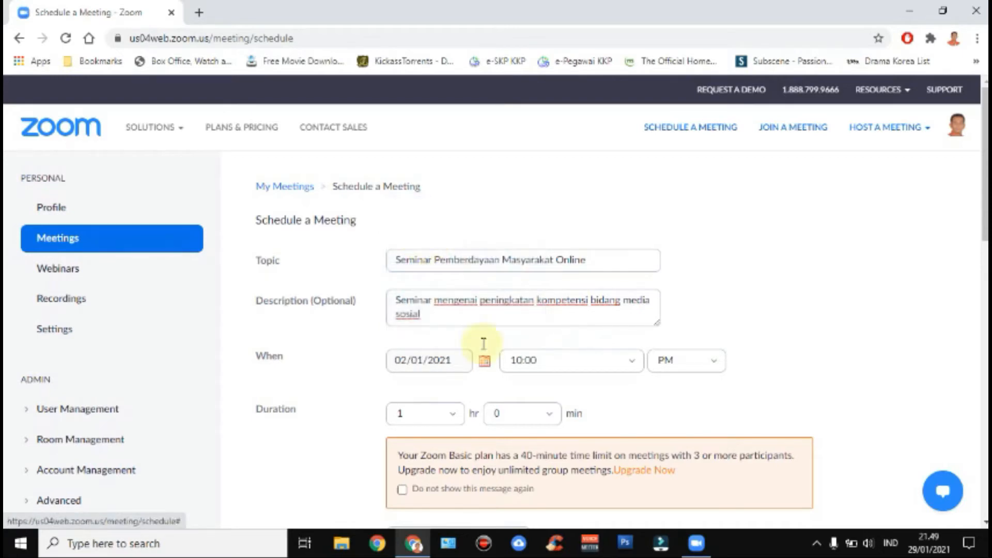
pyautogui.click(615, 361)
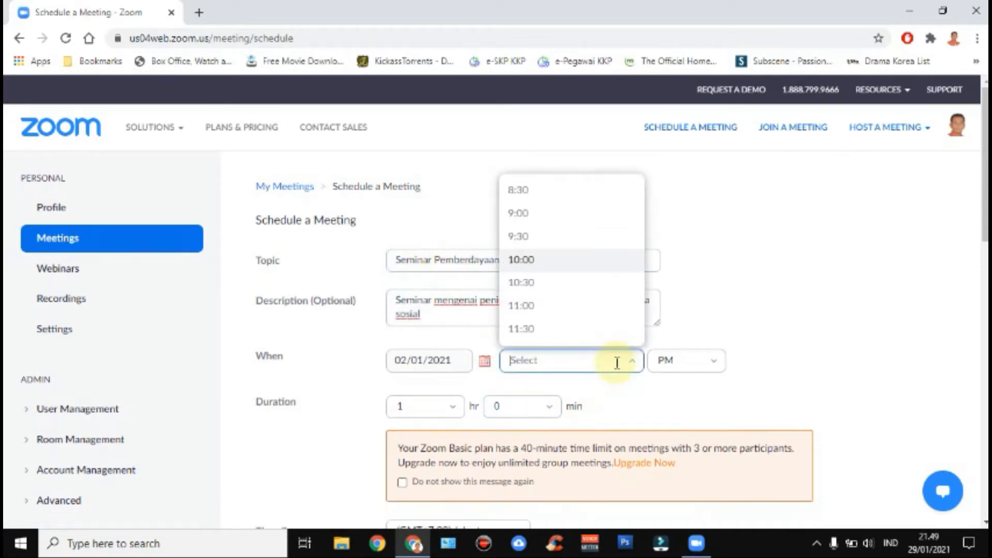
pyautogui.click(556, 219)
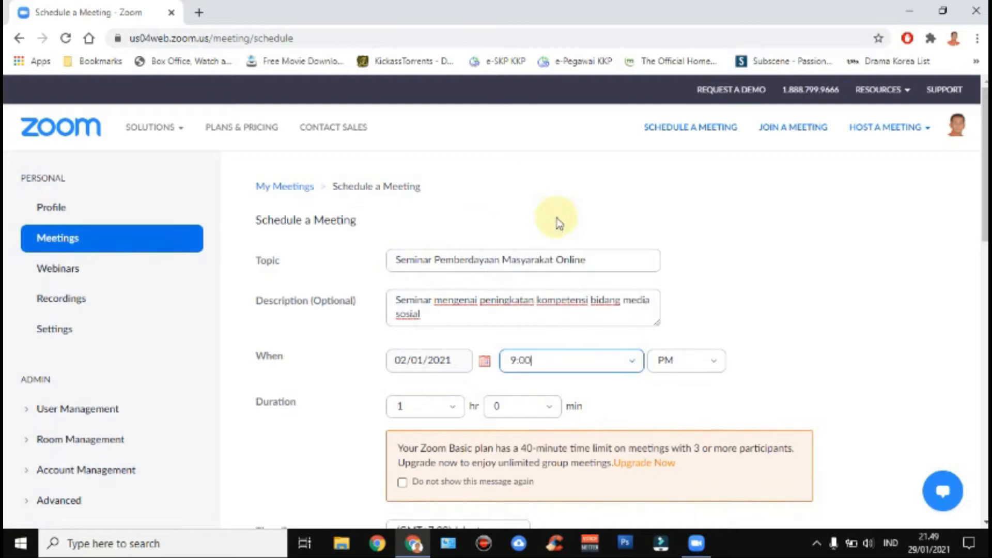
pyautogui.click(717, 368)
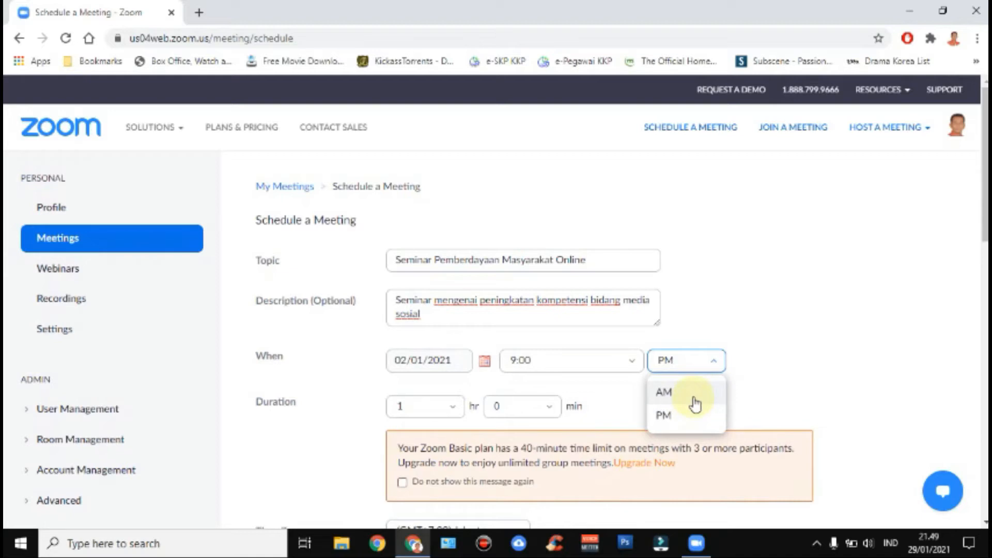
pyautogui.click(692, 398)
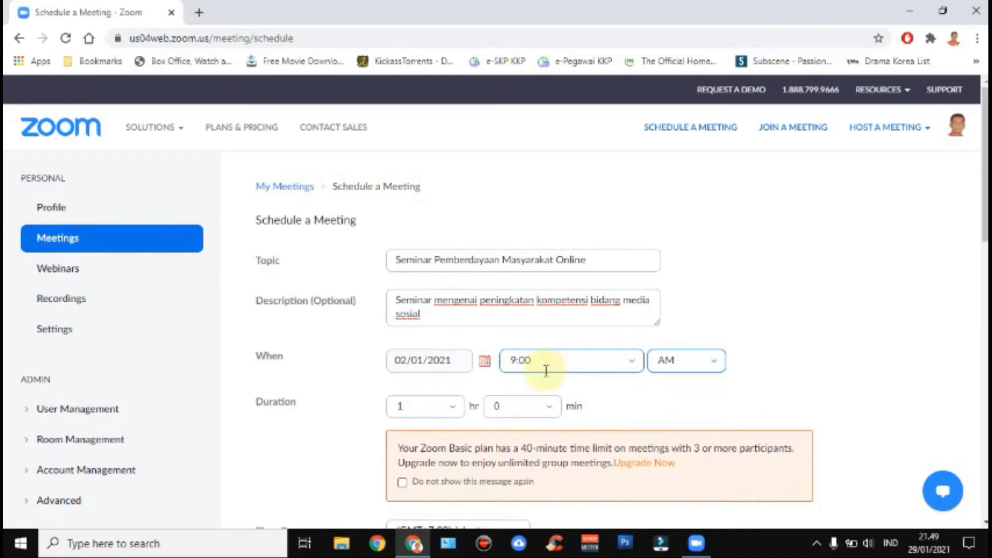
pyautogui.scroll(-2, 577, 402)
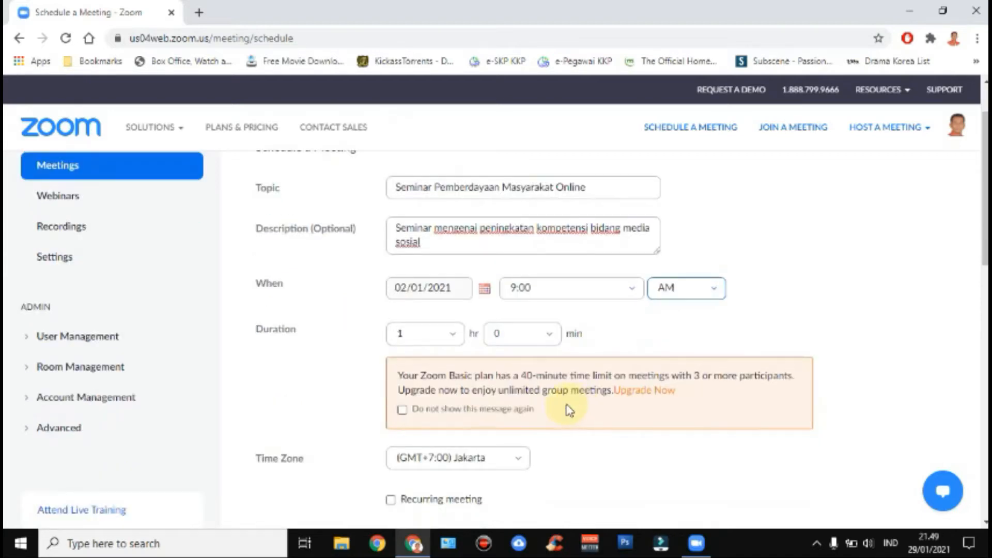
# - Choose 3 hours for the duration and review the remaining options, including the Jakarta time zone
pyautogui.click(453, 337)
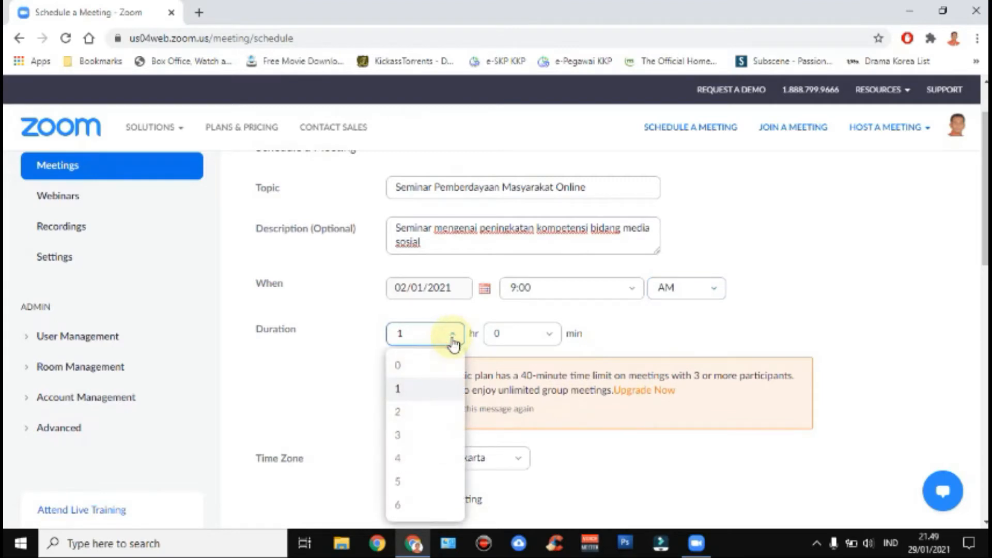
pyautogui.click(416, 443)
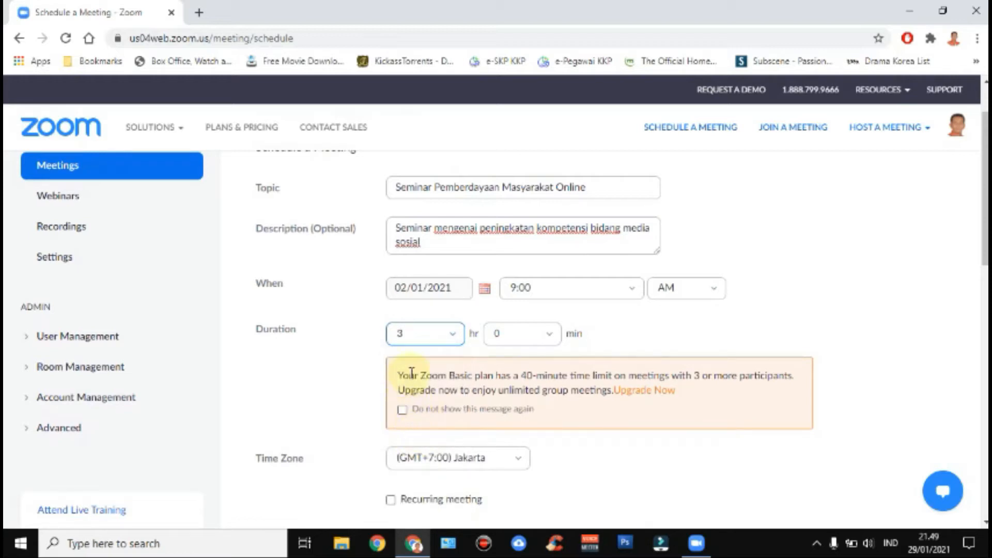
pyautogui.scroll(-3, 409, 382)
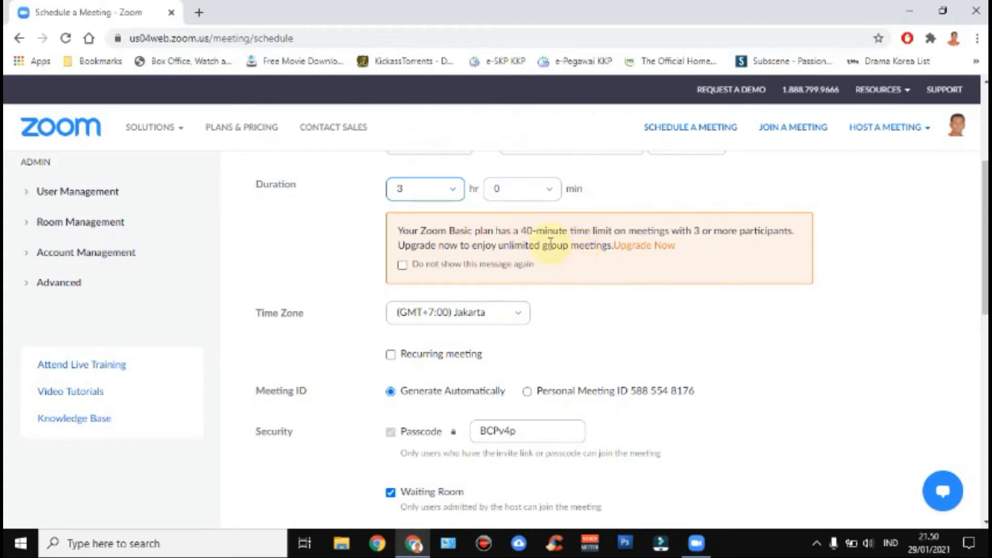
pyautogui.scroll(1, 553, 246)
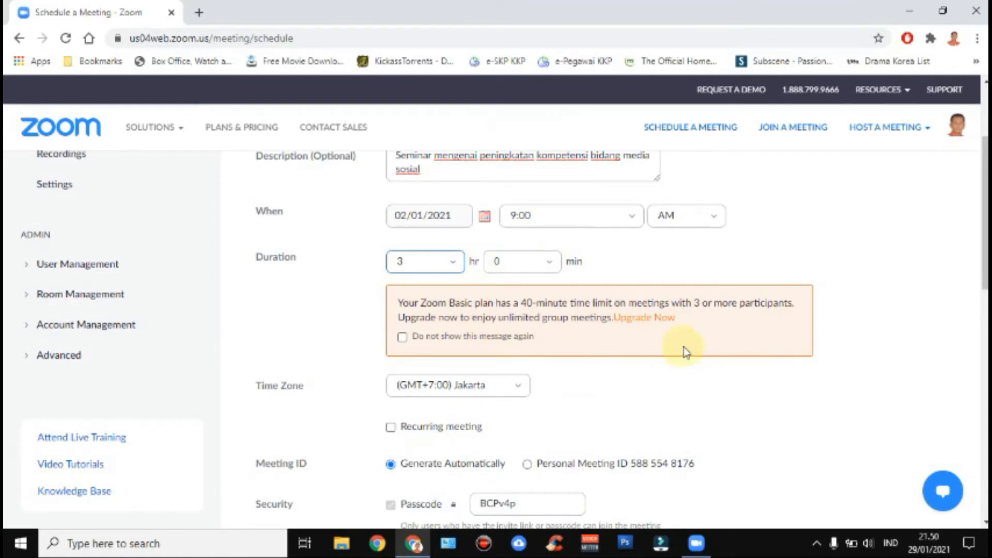
pyautogui.scroll(-2, 415, 317)
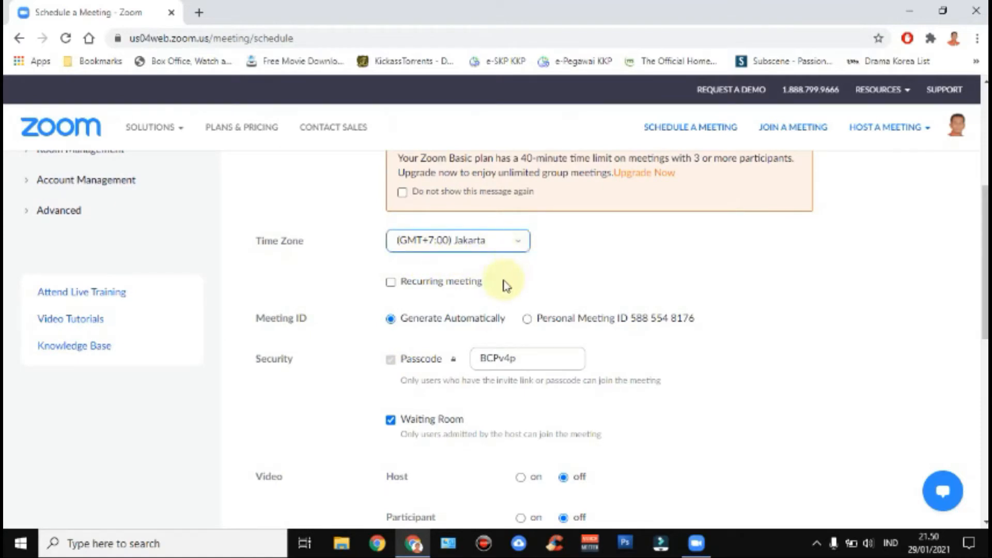
pyautogui.scroll(-1, 373, 290)
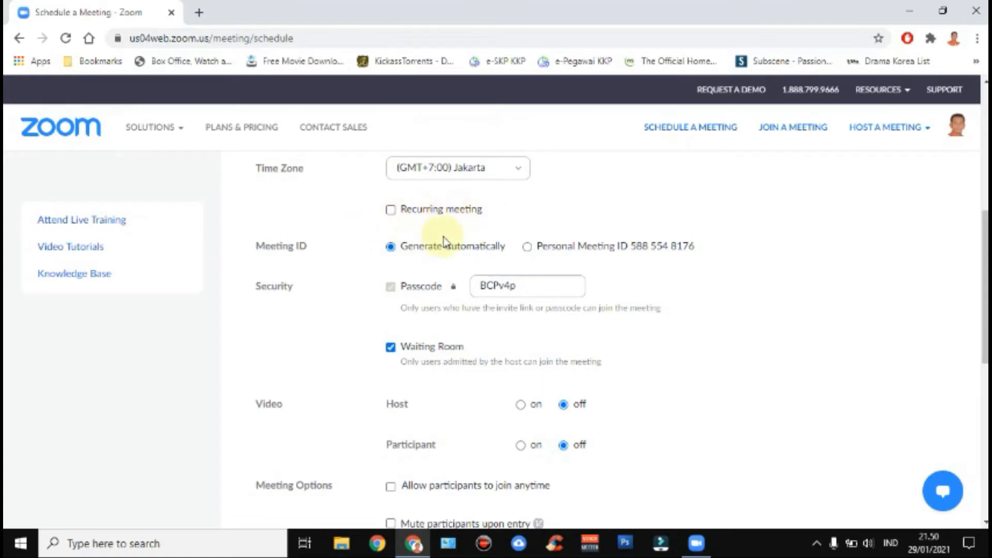
pyautogui.scroll(1, 454, 227)
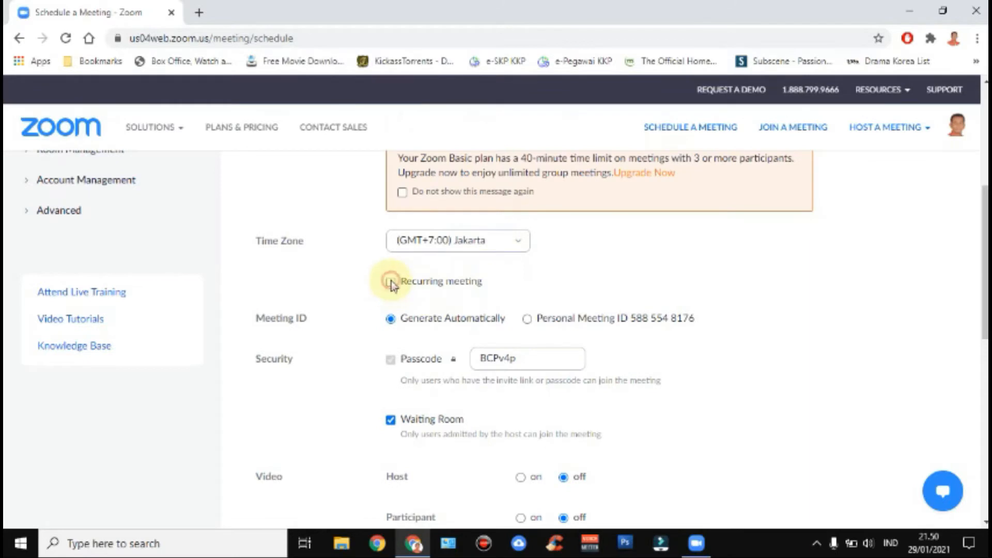
pyautogui.click(390, 282)
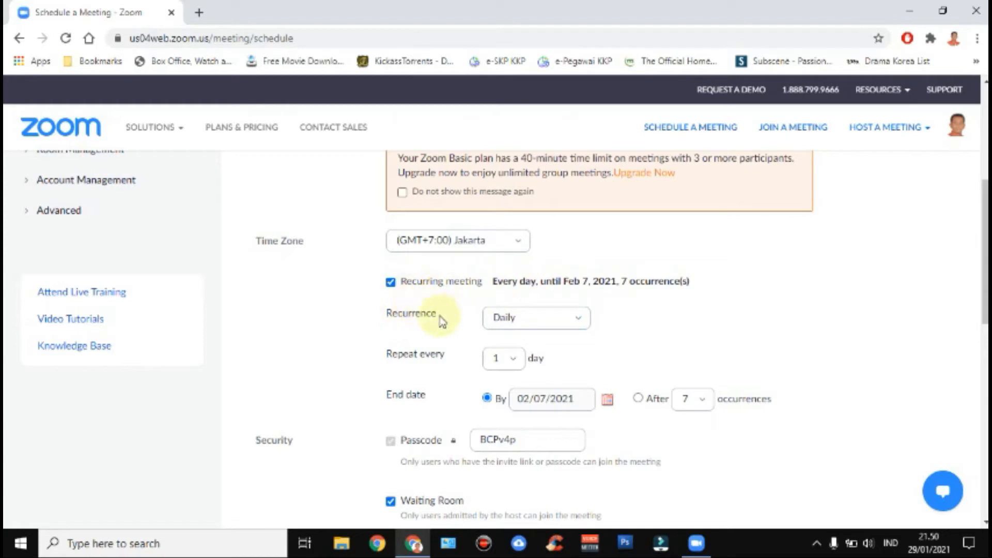
pyautogui.click(390, 282)
pyautogui.scroll(-1, 327, 320)
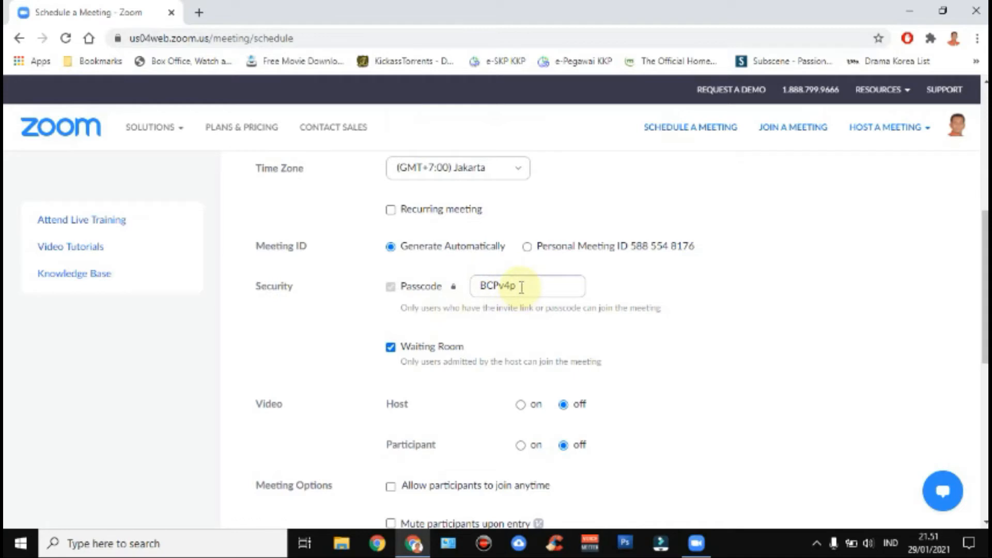
# - Overwrite the generated passcode with a custom passcode and scroll down to the video options
pyautogui.moveTo(521, 288); pyautogui.dragTo(484, 283)
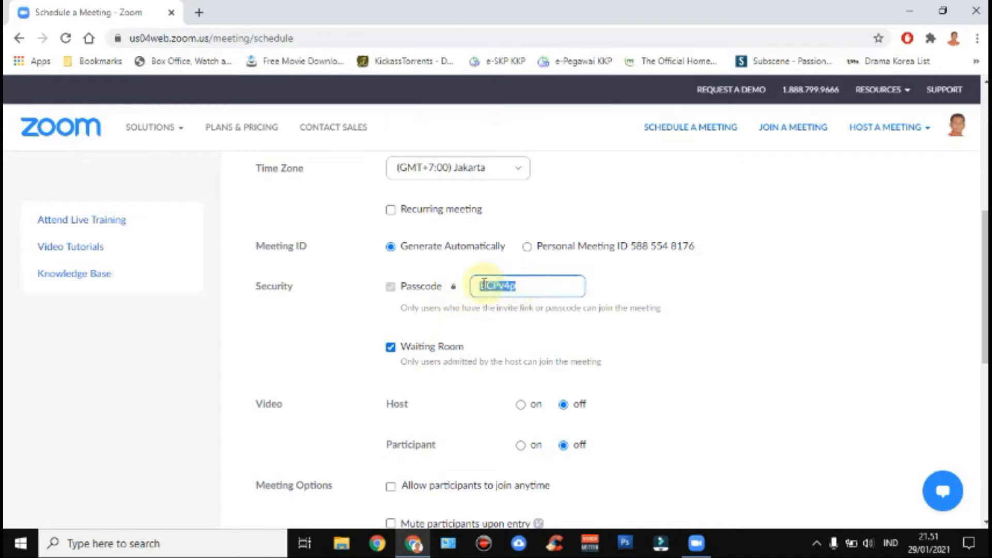
pyautogui.write('1234')
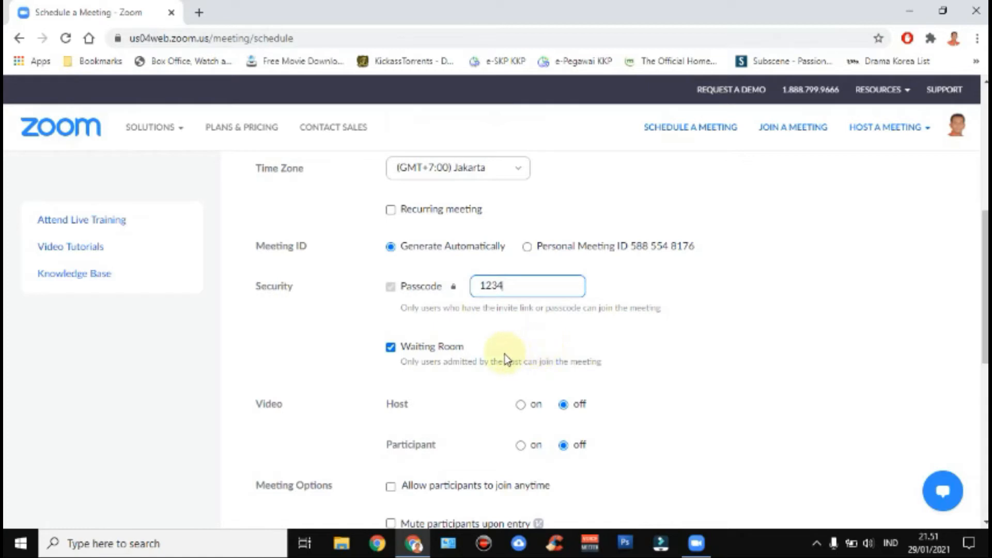
pyautogui.scroll(-1, 447, 354)
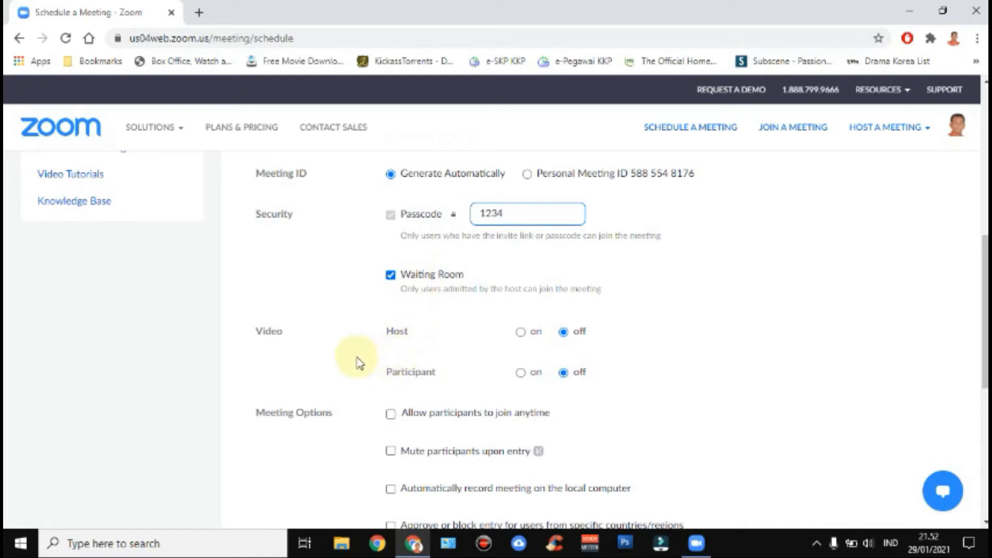
pyautogui.scroll(-1, 354, 356)
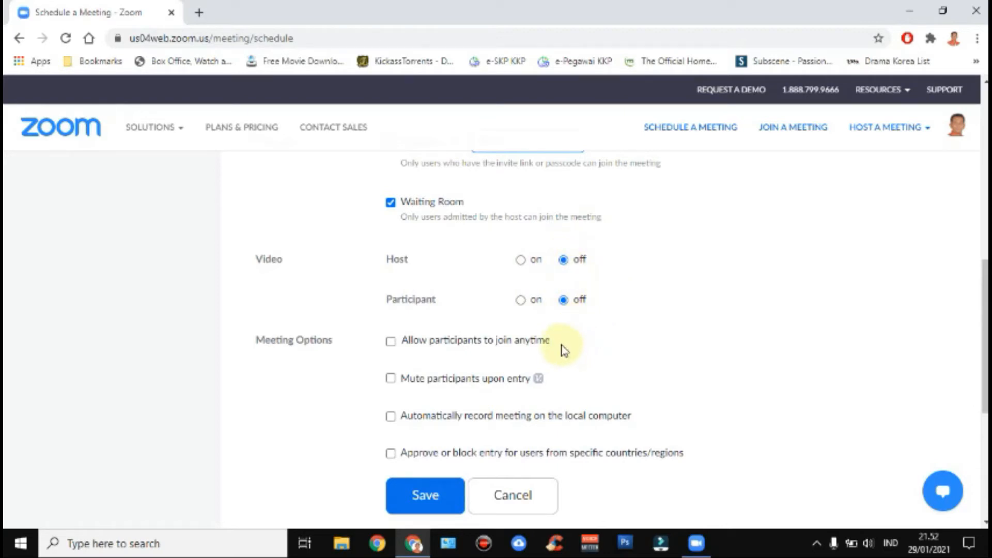
# - Set host video to on and check 'Mute participants upon entry' under Meeting Options
pyautogui.click(520, 260)
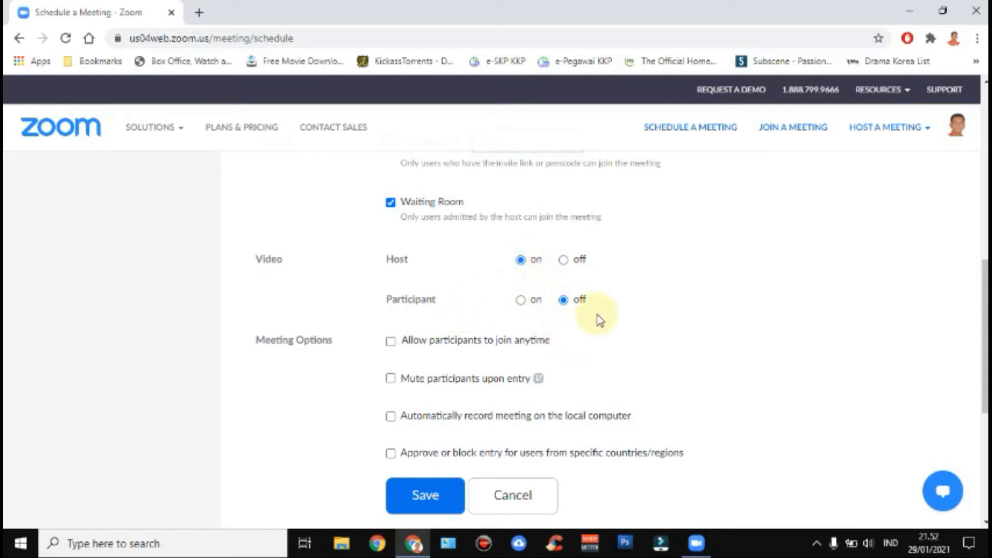
pyautogui.scroll(-1, 535, 360)
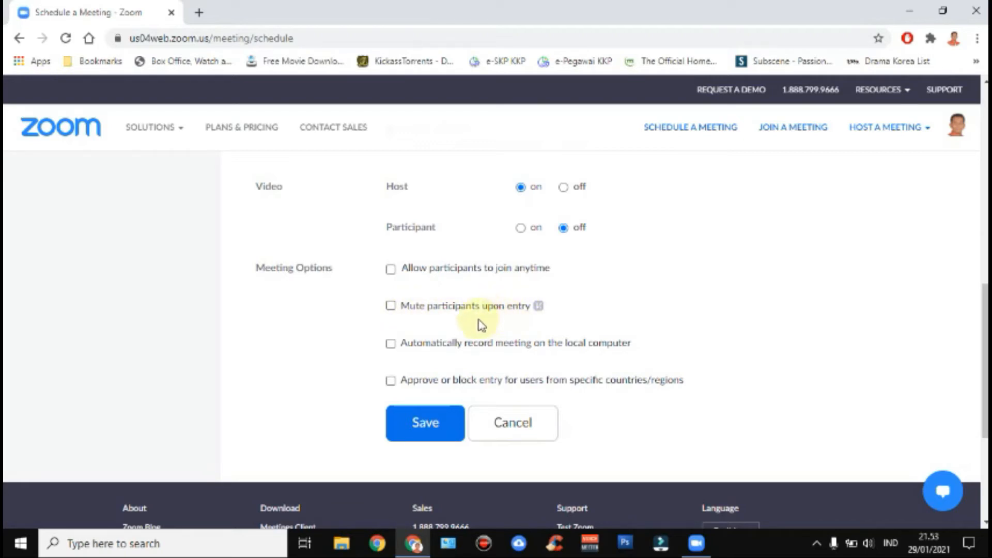
pyautogui.click(391, 307)
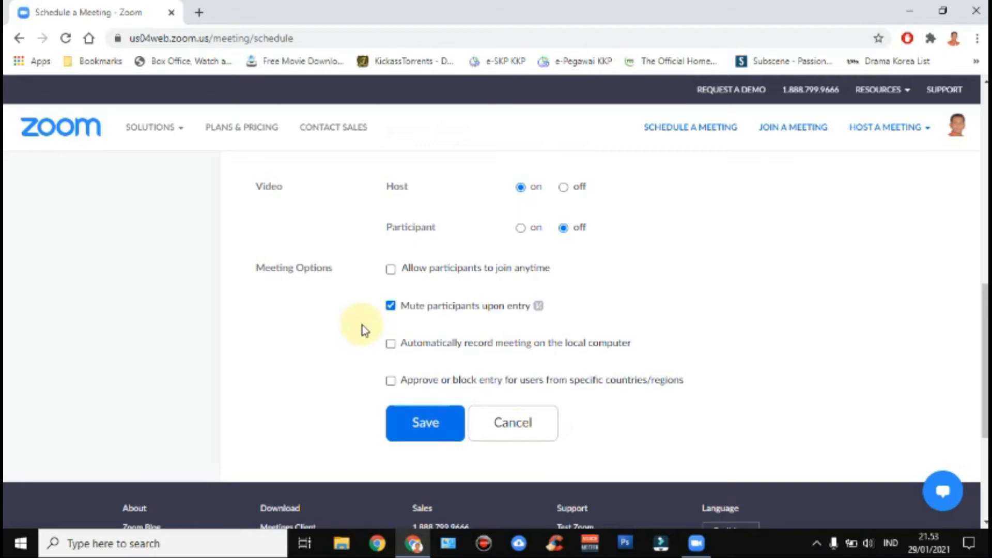
pyautogui.scroll(-1, 363, 329)
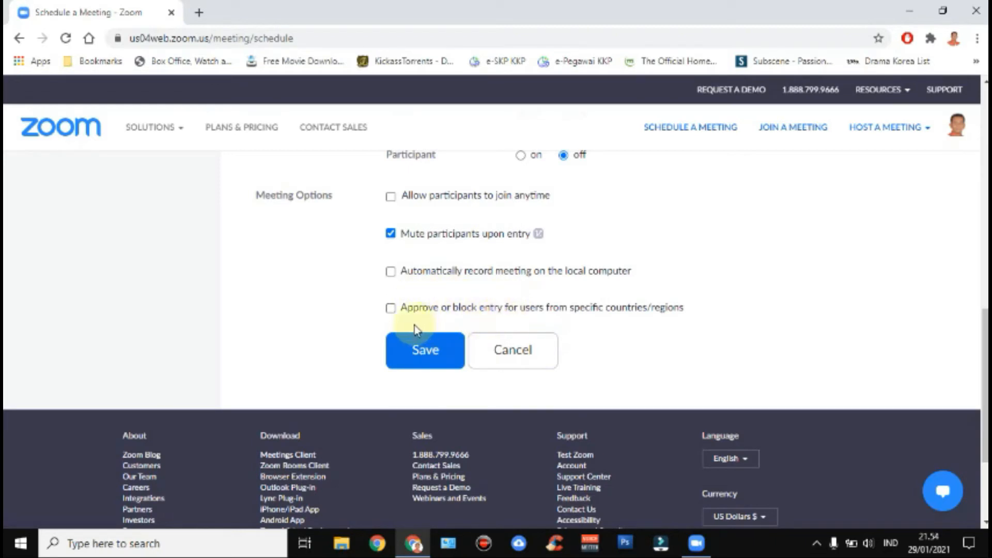
# - Try the 'Approve or block entry' Block users setting, then cancel it without choosing countries
pyautogui.click(389, 310)
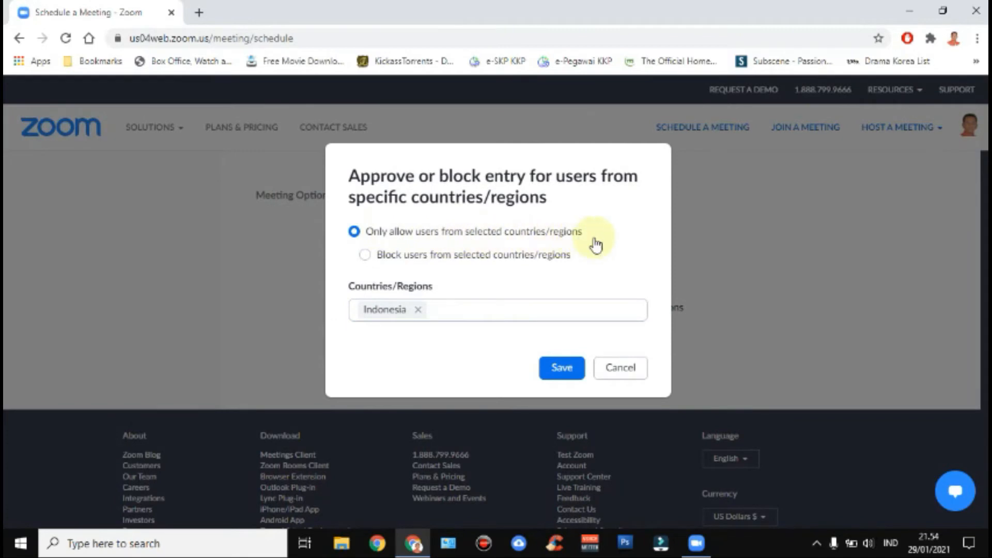
pyautogui.click(365, 256)
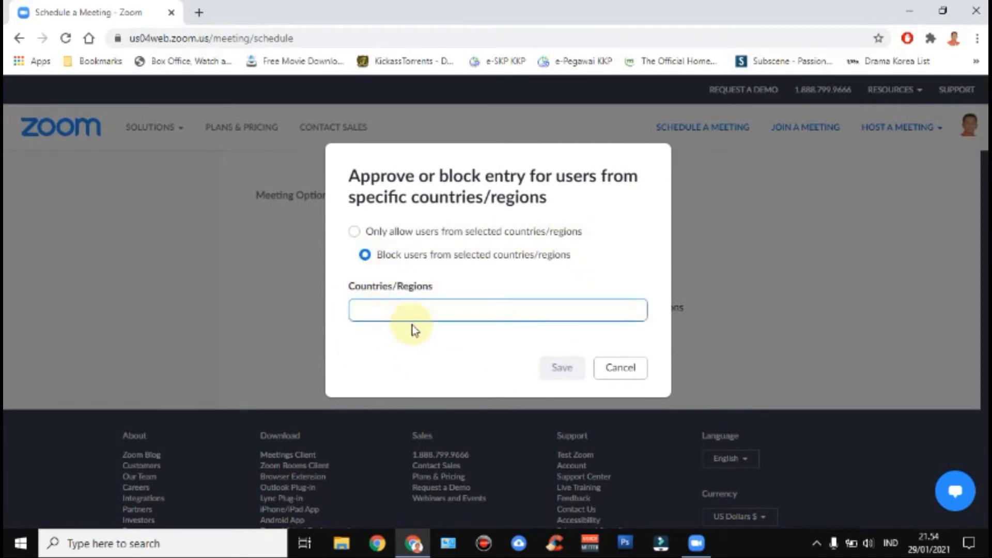
pyautogui.click(432, 309)
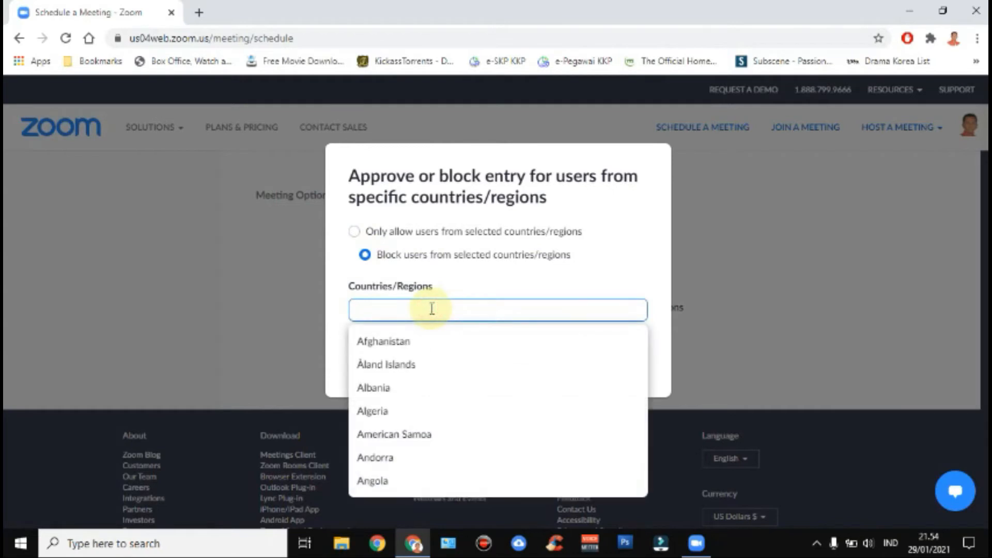
pyautogui.scroll(-4, 443, 425)
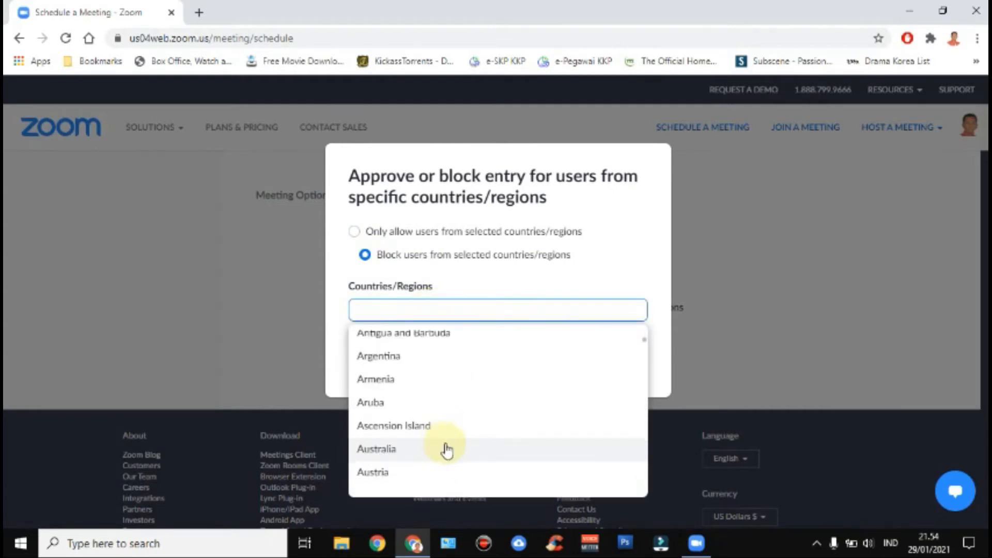
pyautogui.click(343, 250)
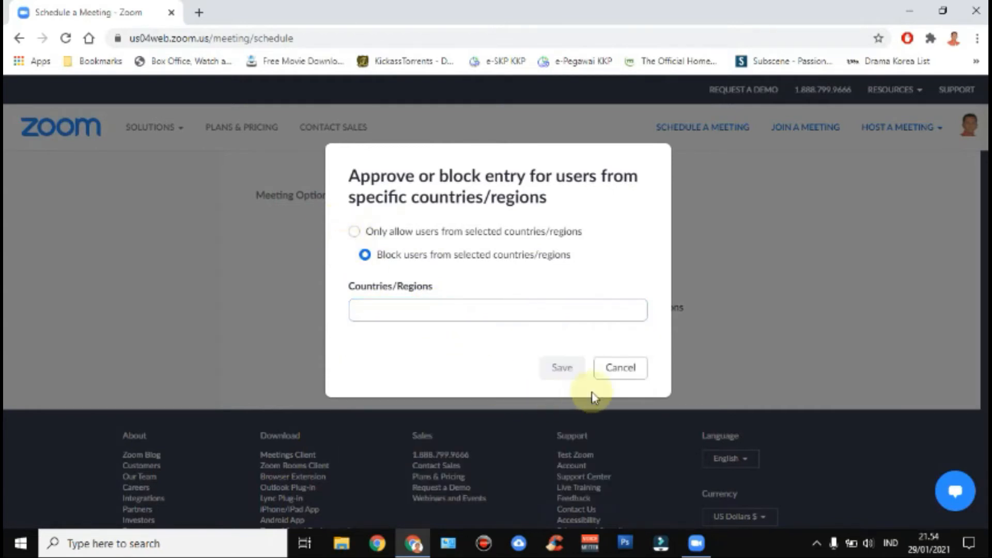
pyautogui.click(620, 367)
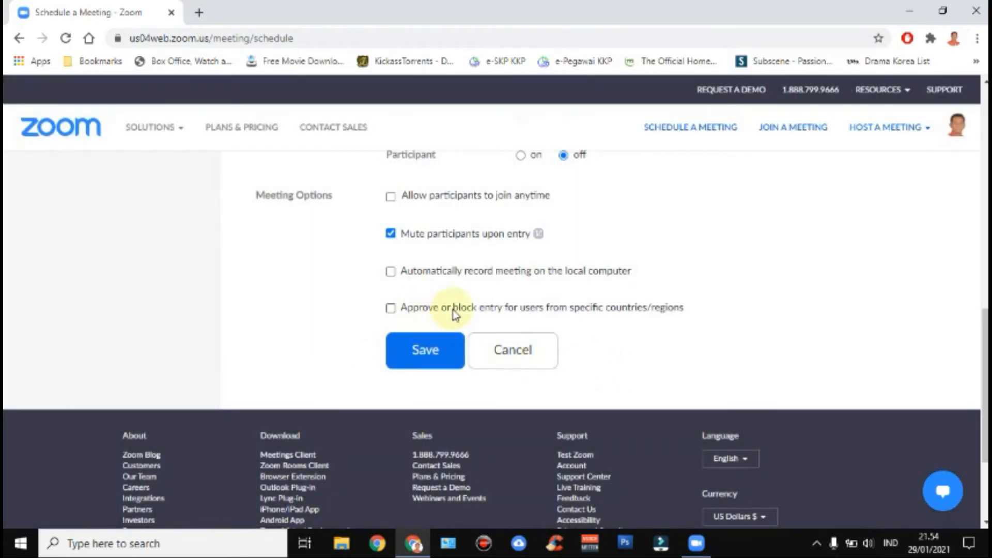
# - Save the scheduled meeting to open its Meeting Information page
pyautogui.scroll(10, 527, 373)
pyautogui.scroll(-7, 534, 310)
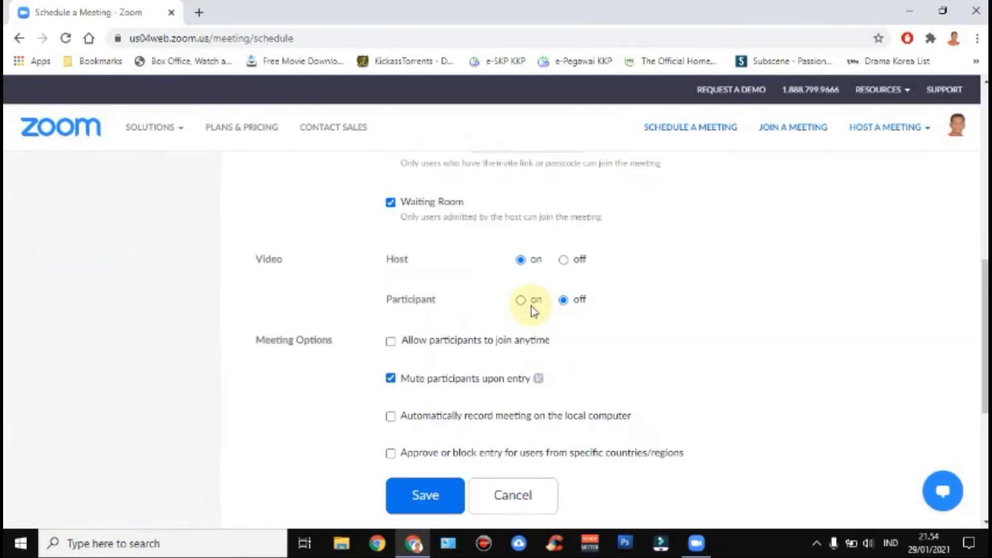
pyautogui.scroll(-1, 516, 315)
pyautogui.scroll(-1, 411, 426)
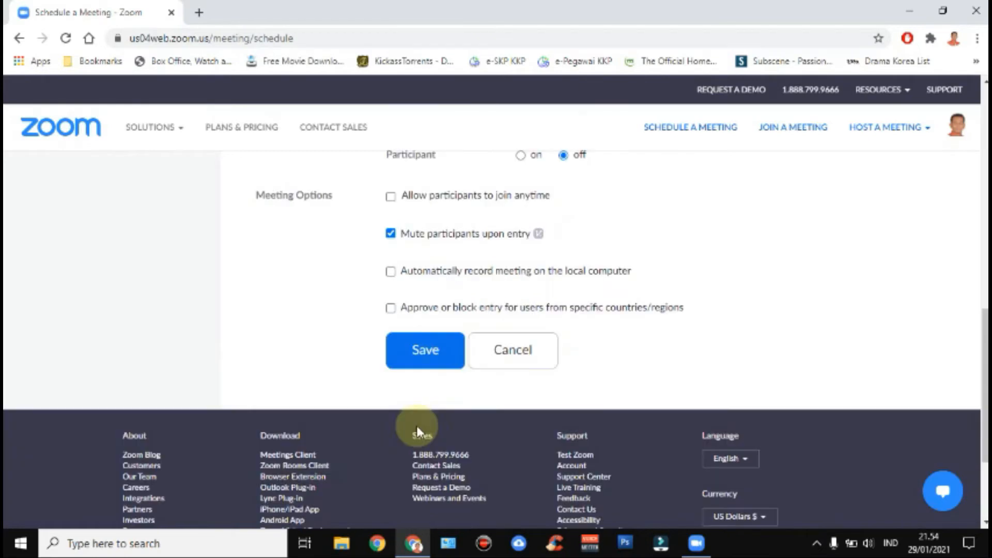
pyautogui.click(429, 361)
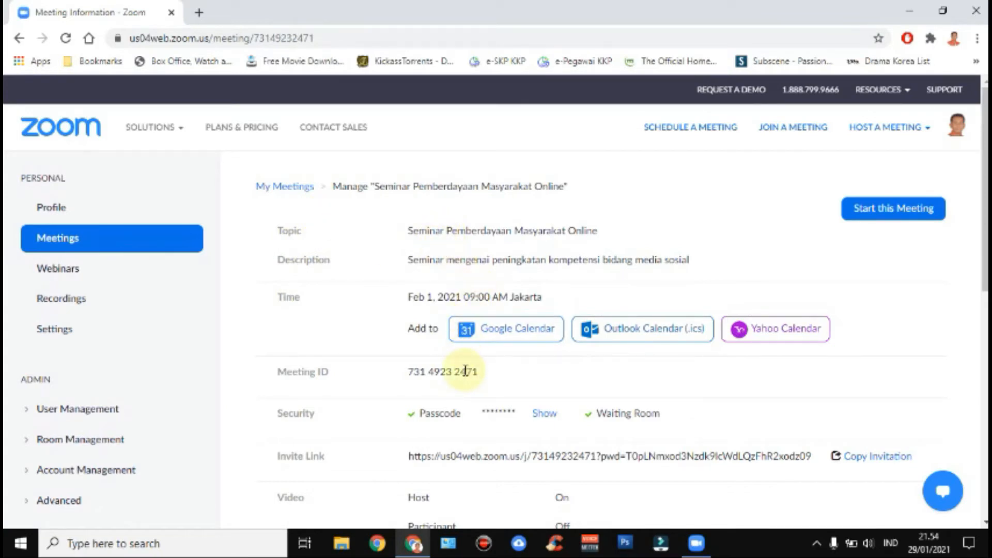
pyautogui.scroll(-1, 486, 315)
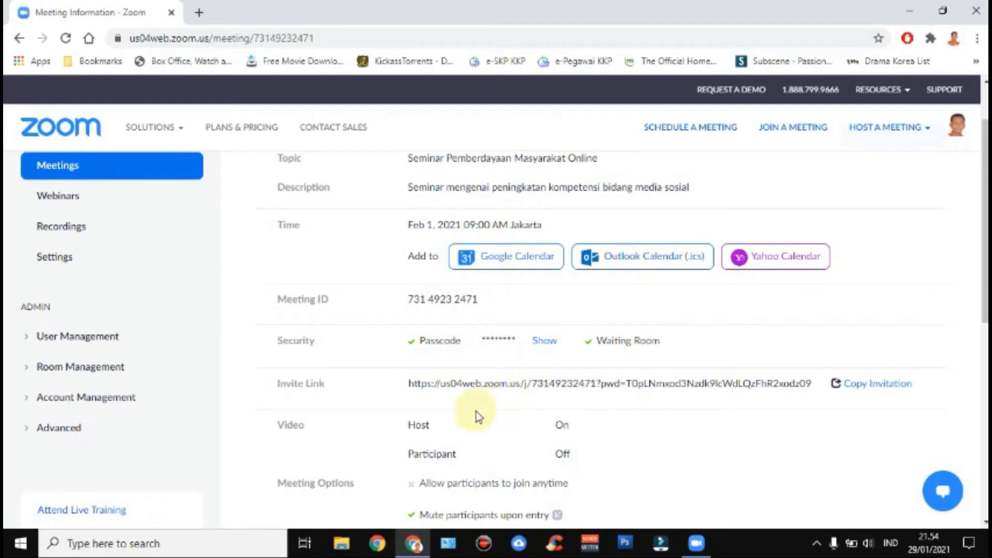
pyautogui.scroll(-1, 470, 383)
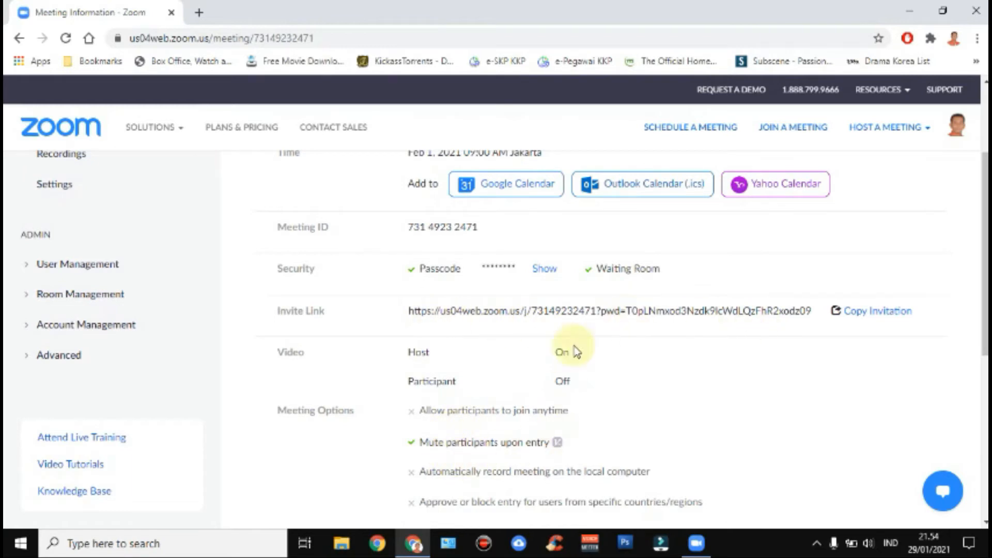
pyautogui.scroll(-2, 422, 341)
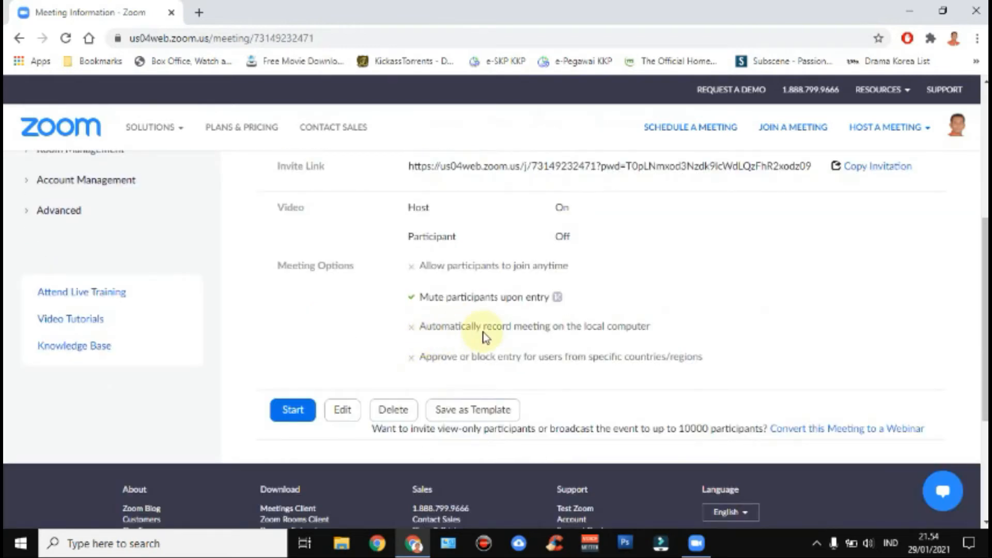
pyautogui.scroll(3, 483, 337)
pyautogui.scroll(1, 486, 336)
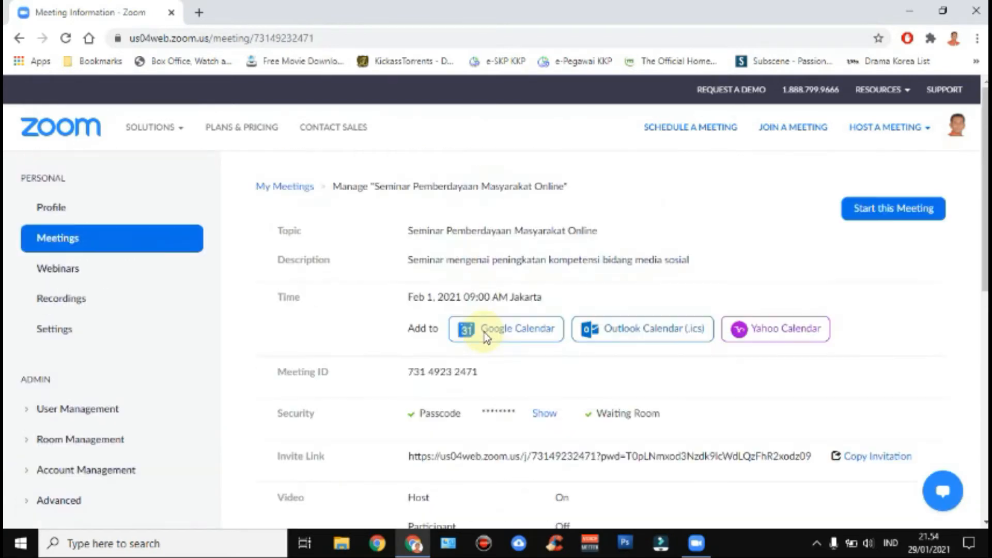
pyautogui.scroll(-1, 777, 305)
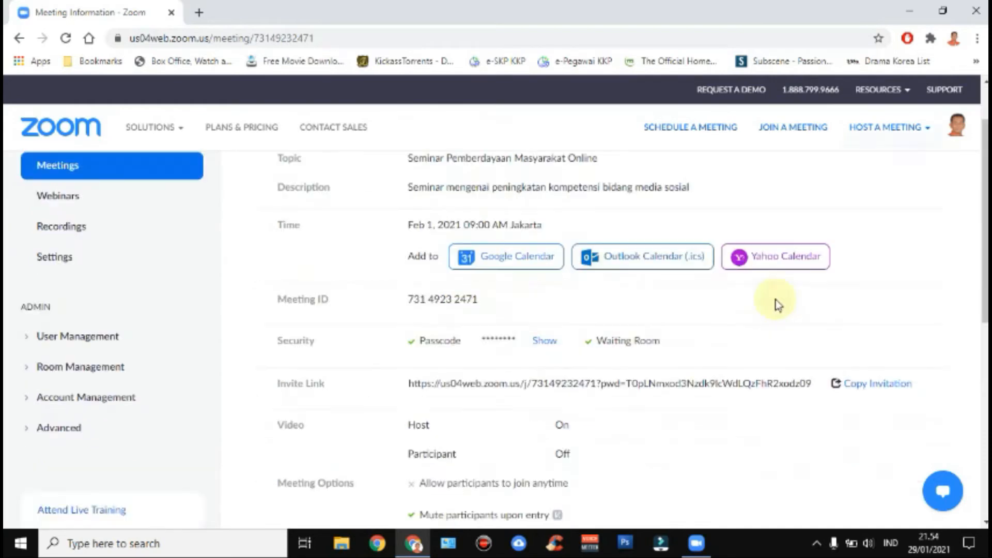
pyautogui.click(869, 392)
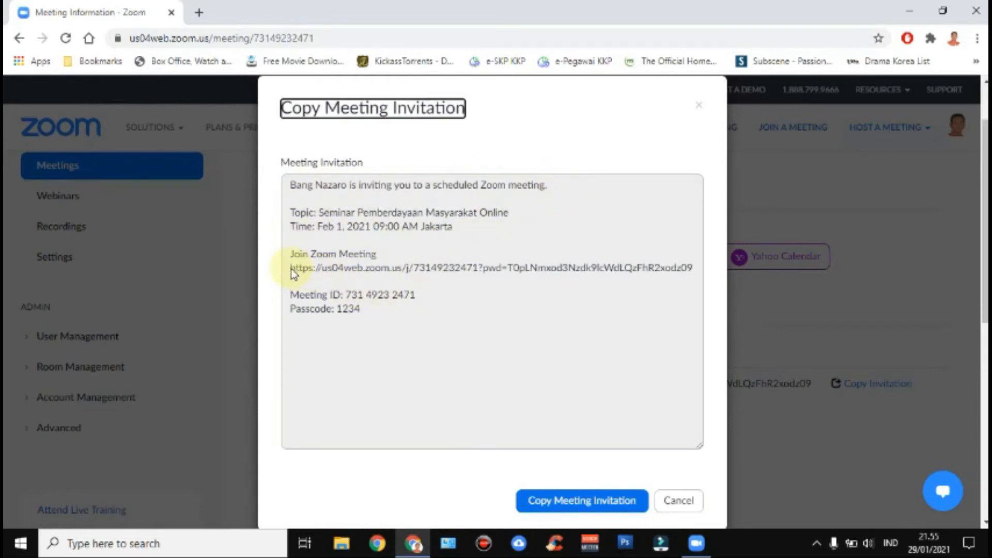
pyautogui.moveTo(292, 270); pyautogui.dragTo(692, 271)
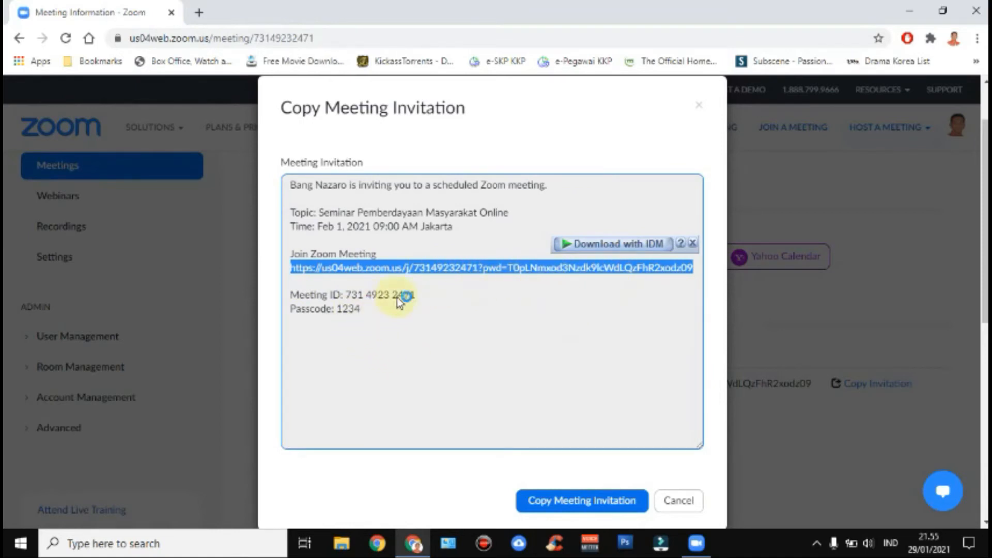
pyautogui.click(549, 277)
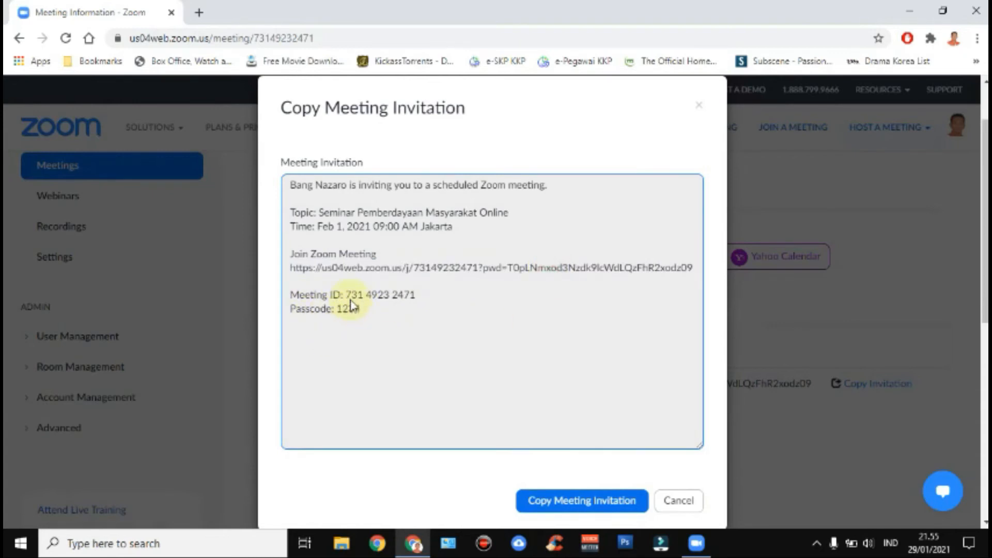
pyautogui.moveTo(346, 295); pyautogui.dragTo(418, 294)
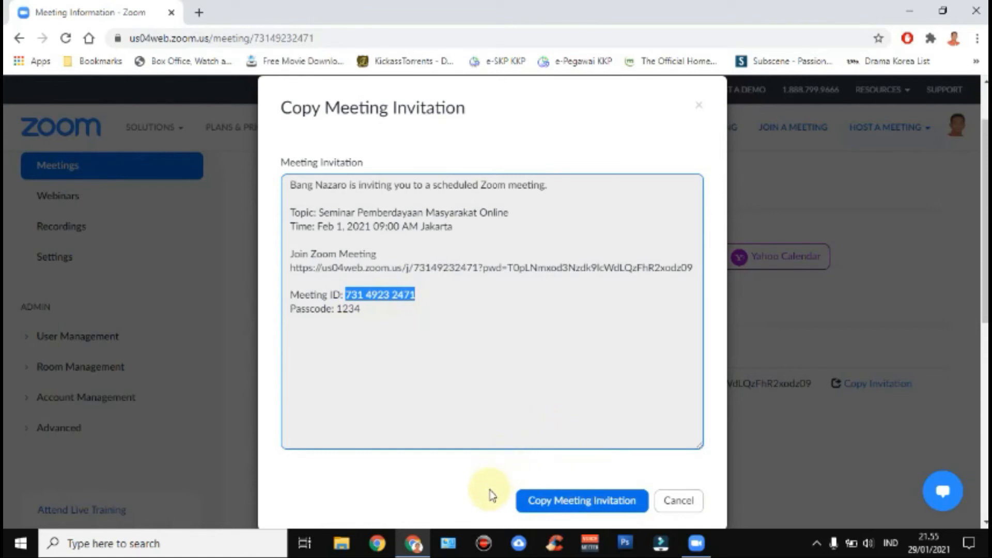
pyautogui.click(678, 501)
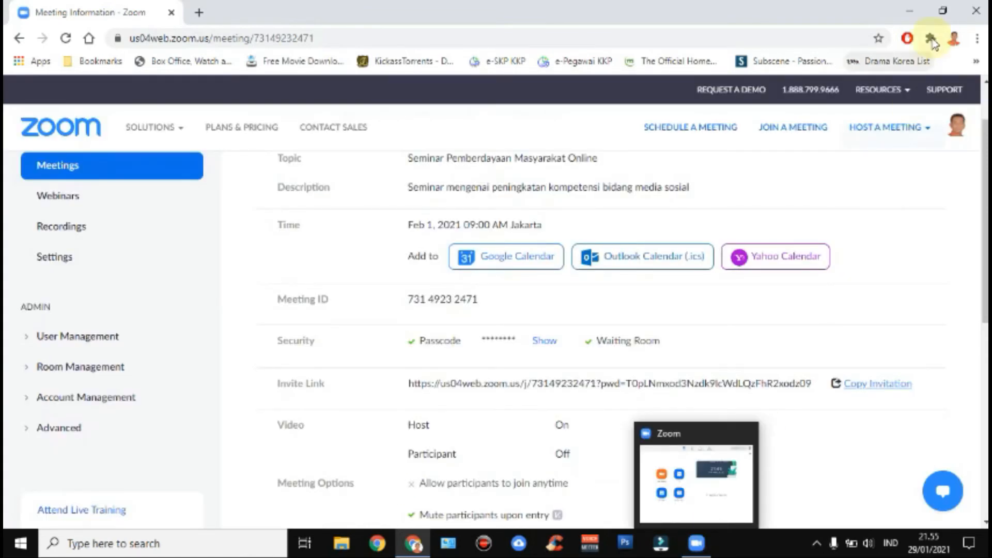
# - Minimize Chrome, bring up the Zoom desktop app and maximize its window
pyautogui.click(910, 11)
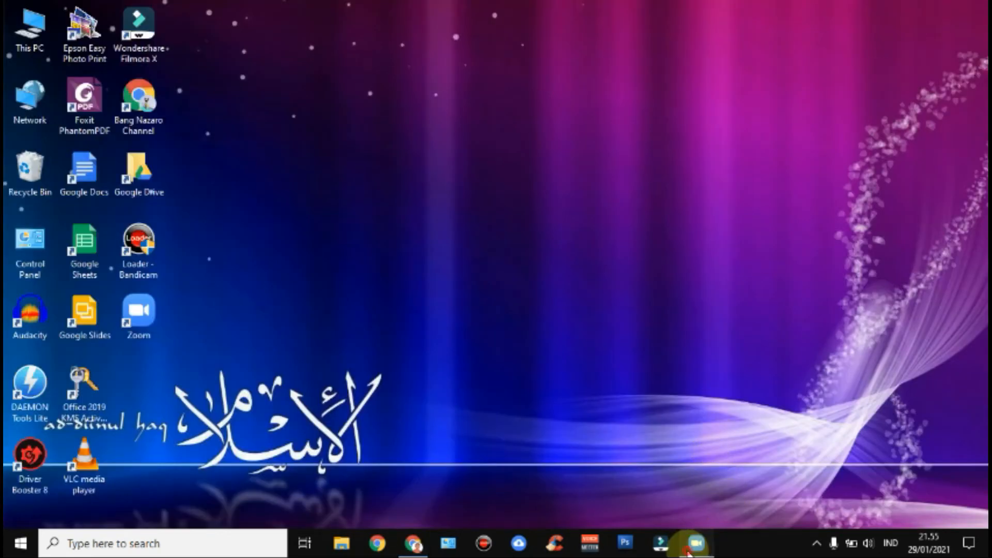
pyautogui.click(692, 543)
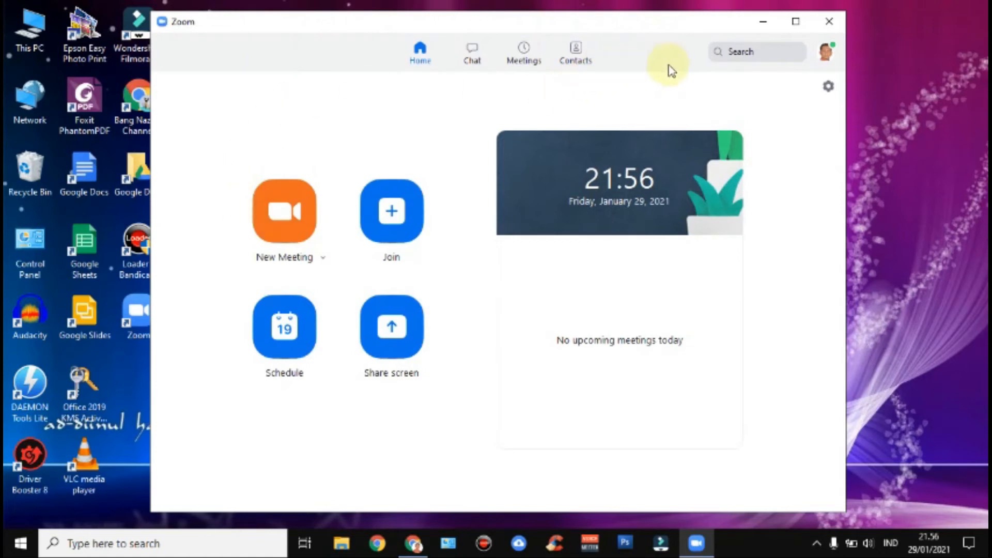
pyautogui.click(795, 21)
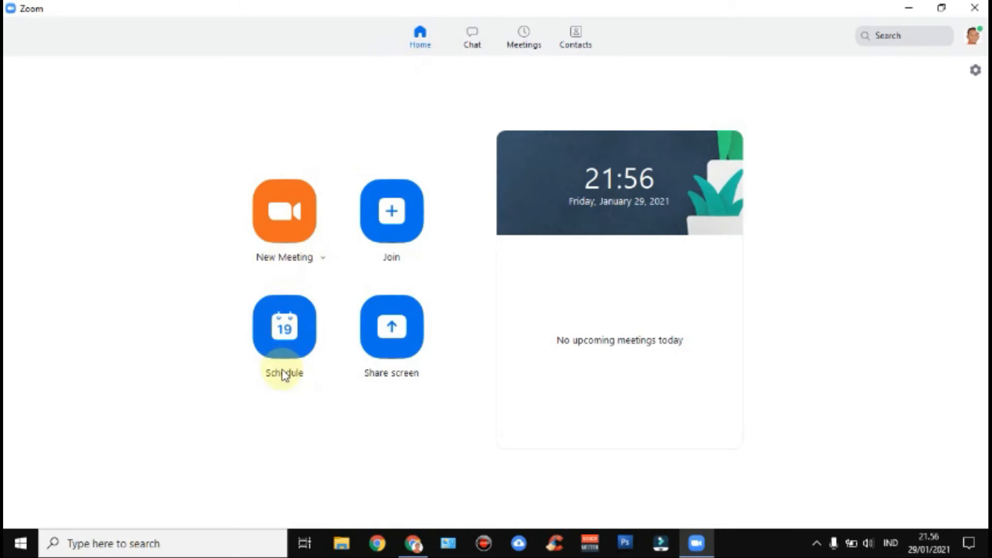
# - Start a new scheduled meeting, begin typing its topic, and dismiss the settings-synced notice
pyautogui.click(287, 336)
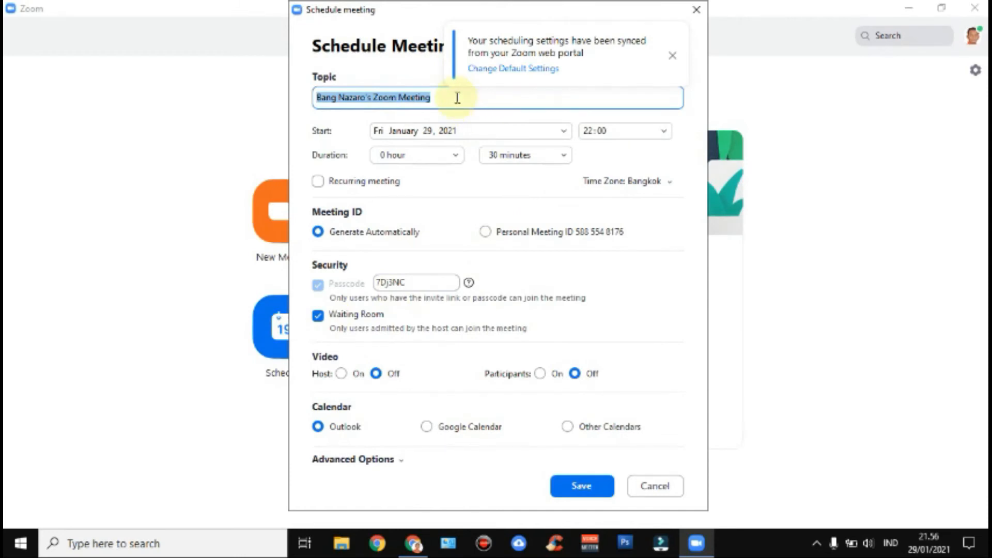
pyautogui.write('P')
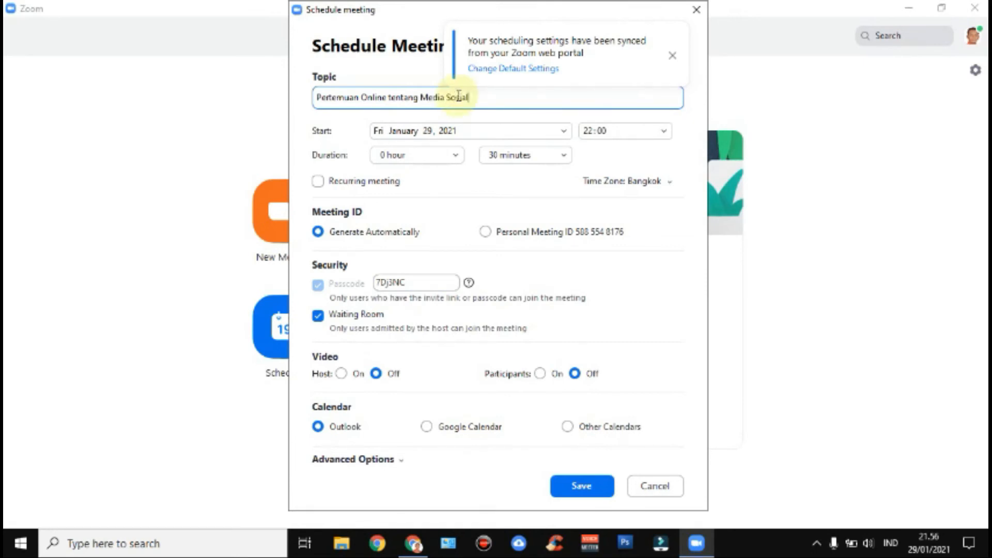
pyautogui.click(672, 55)
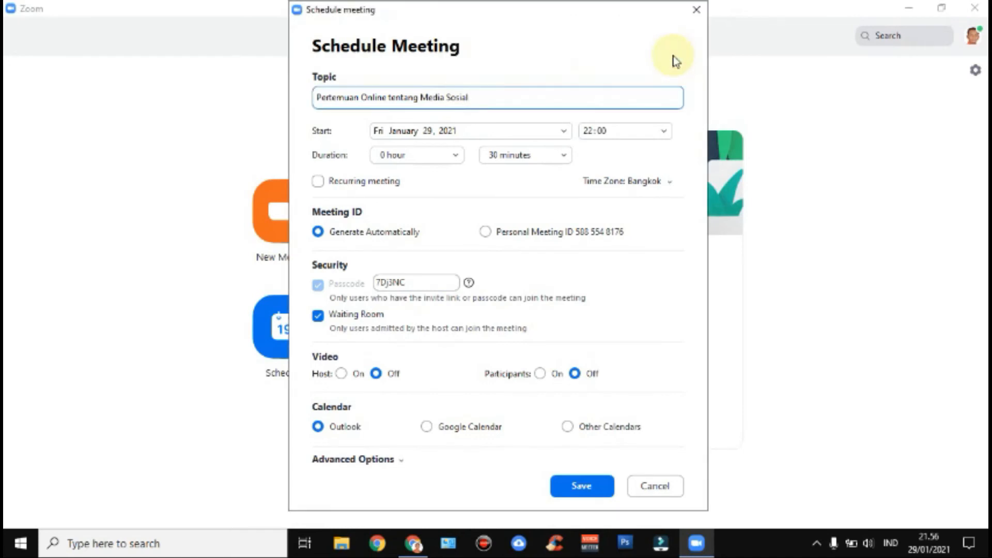
# - Set the start date to February 2, 2021 and the start time to 9:00
pyautogui.click(481, 133)
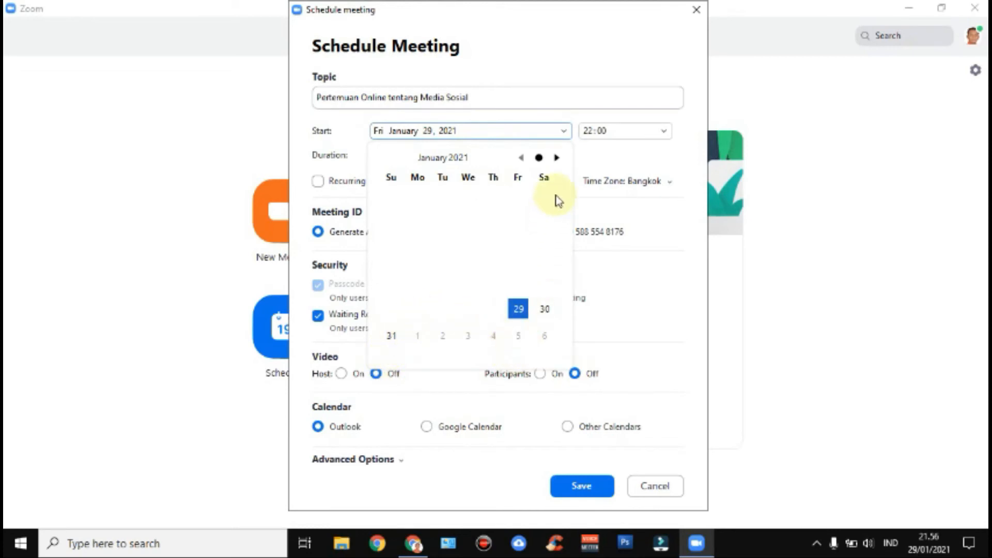
pyautogui.click(557, 158)
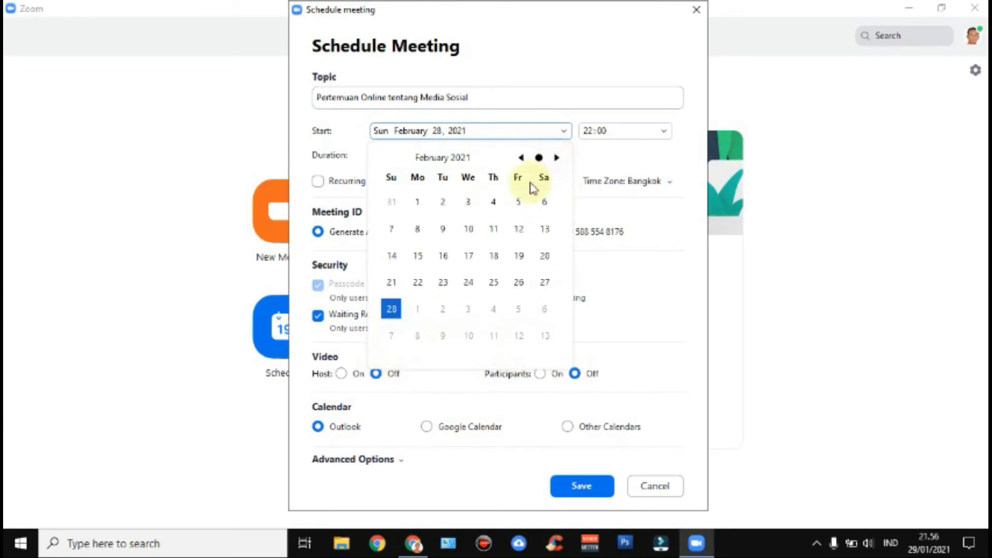
pyautogui.click(444, 203)
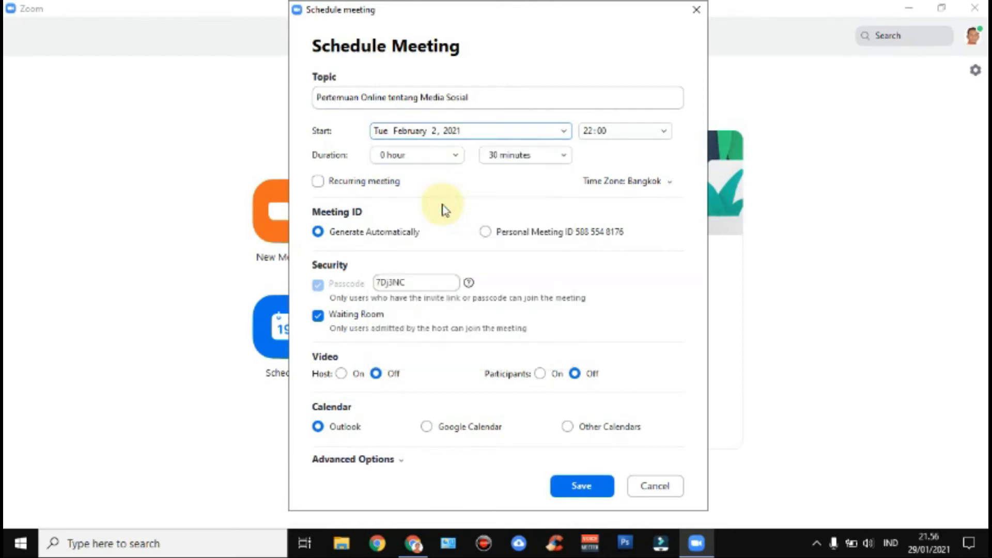
pyautogui.click(626, 132)
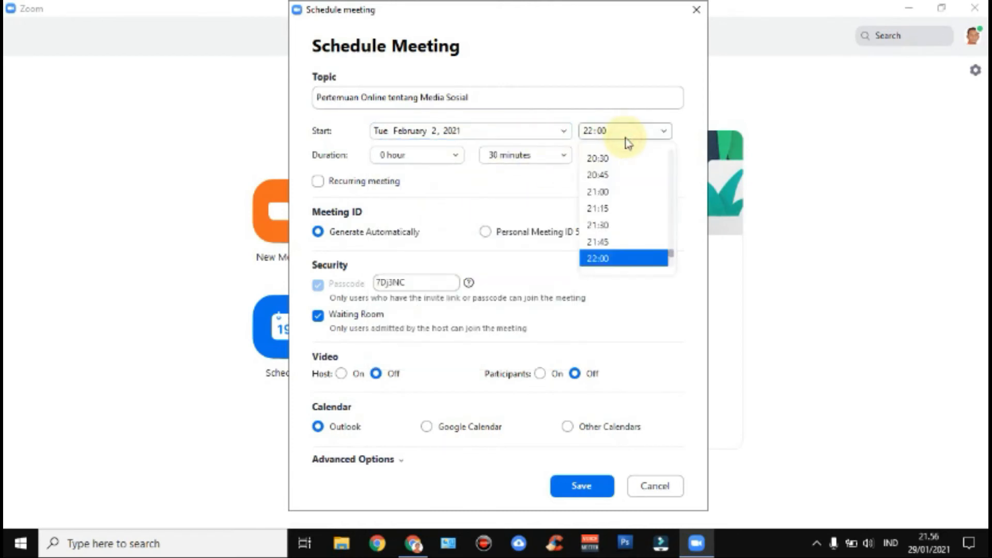
pyautogui.scroll(1, 630, 265)
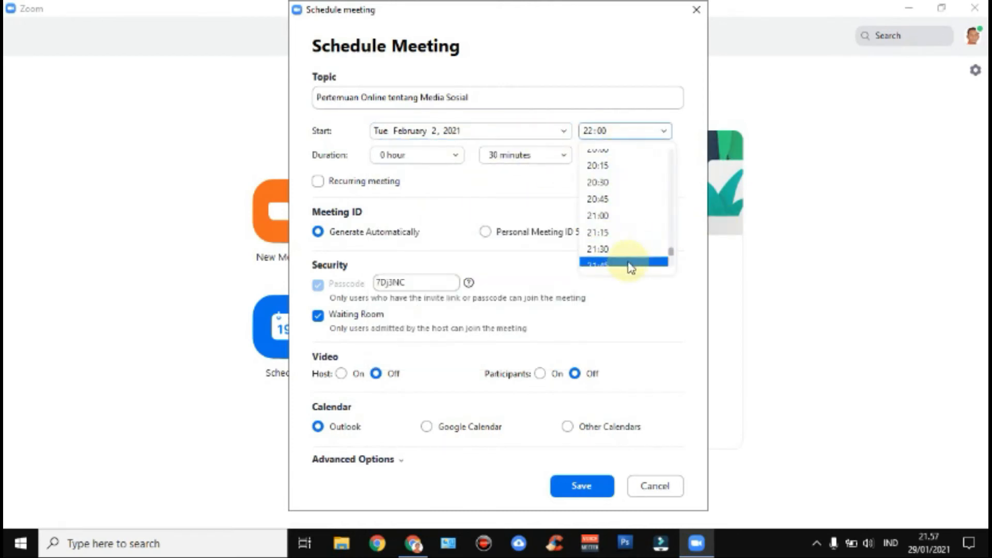
pyautogui.scroll(3, 630, 264)
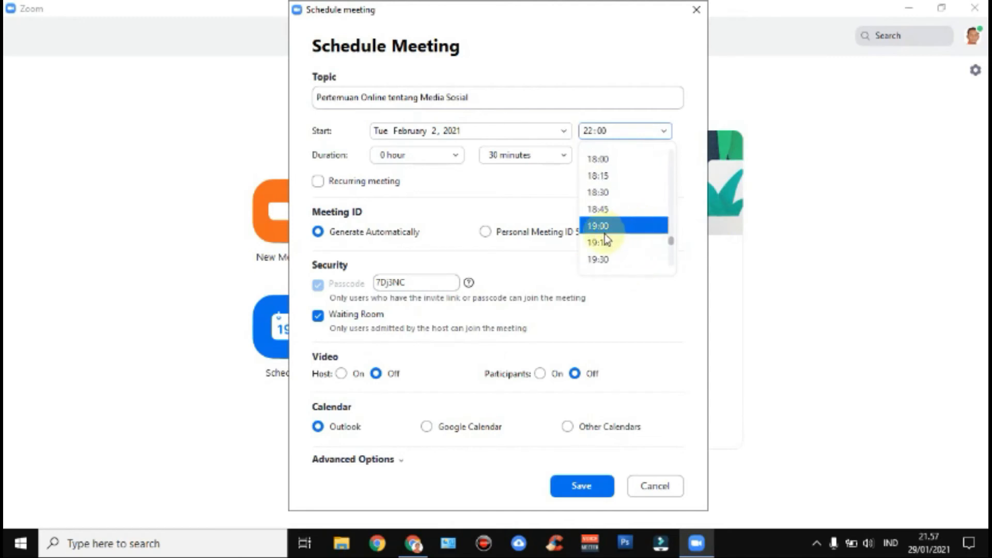
pyautogui.scroll(13, 607, 239)
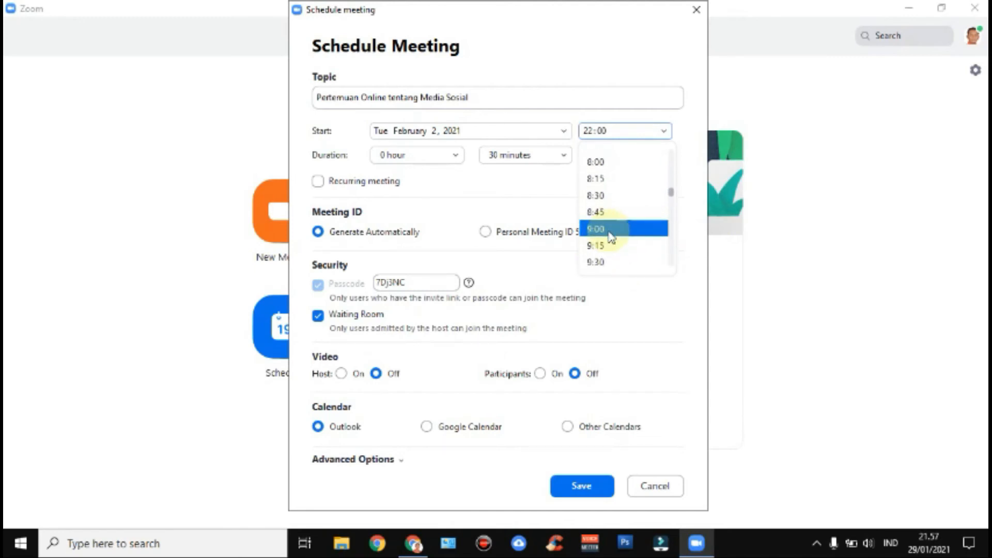
pyautogui.click(619, 238)
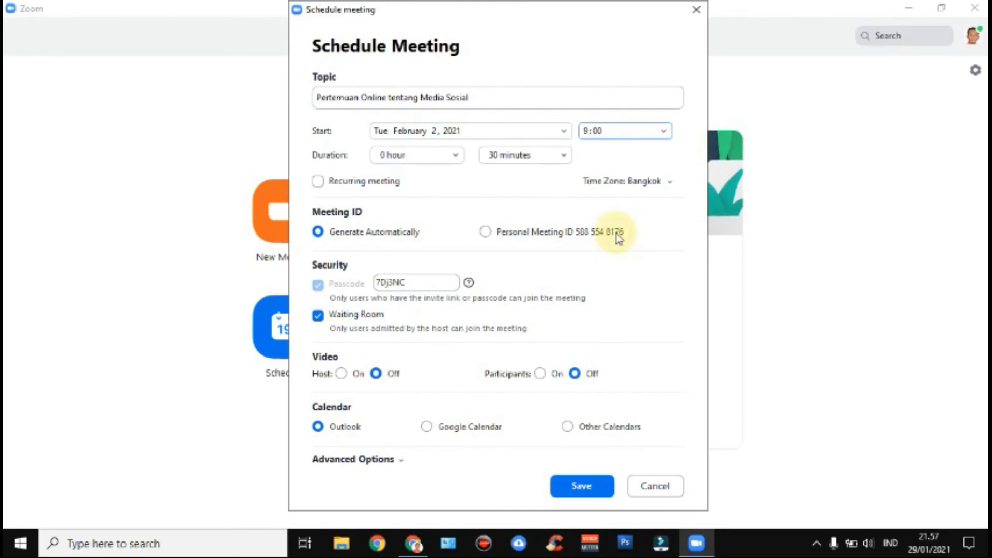
# - Set the duration to 0 hours 30 minutes and leave the meeting non-recurring
pyautogui.click(454, 156)
pyautogui.click(425, 233)
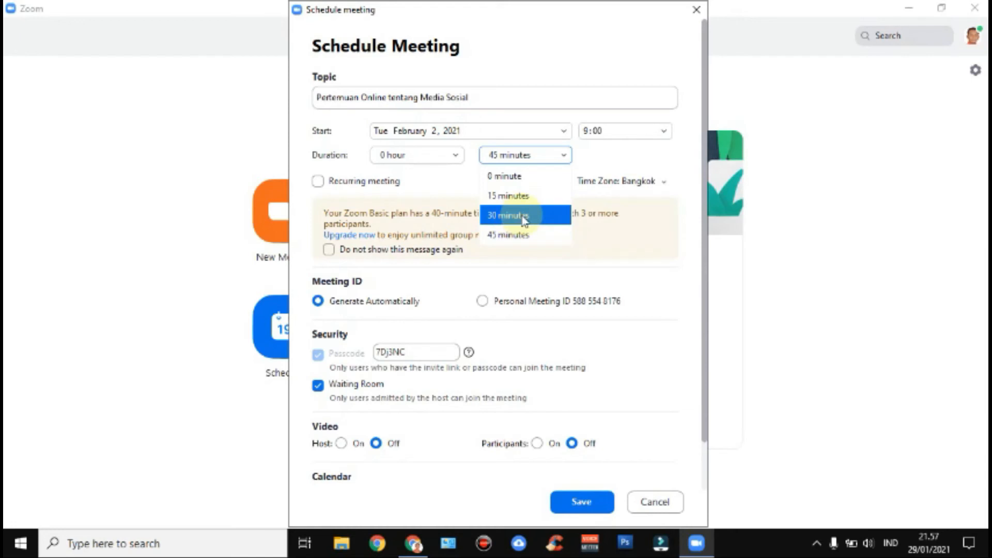
pyautogui.click(518, 217)
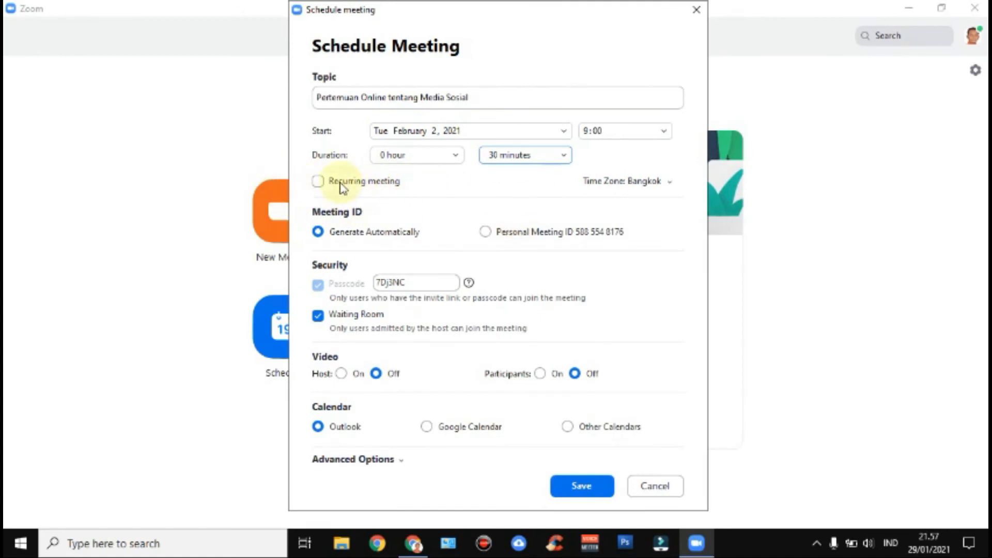
pyautogui.click(317, 182)
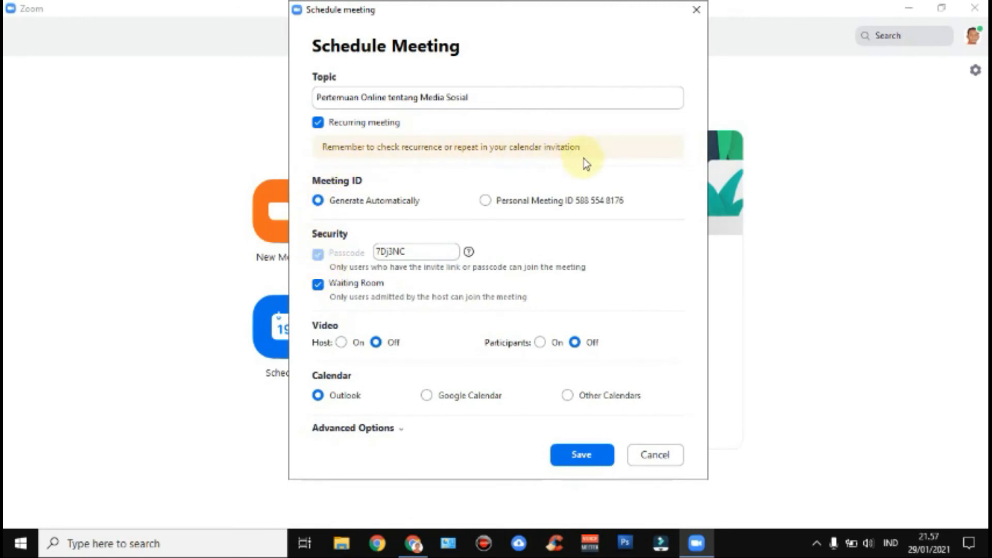
pyautogui.click(318, 123)
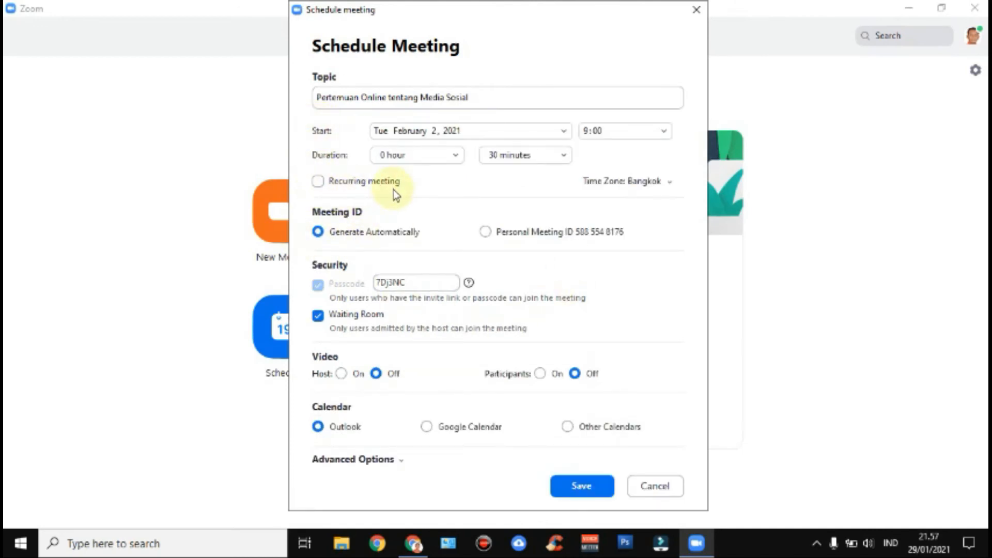
# - Pick the Jakarta time zone, uncheck Waiting Room, set host and participant video On, choose Google Calendar
pyautogui.click(655, 185)
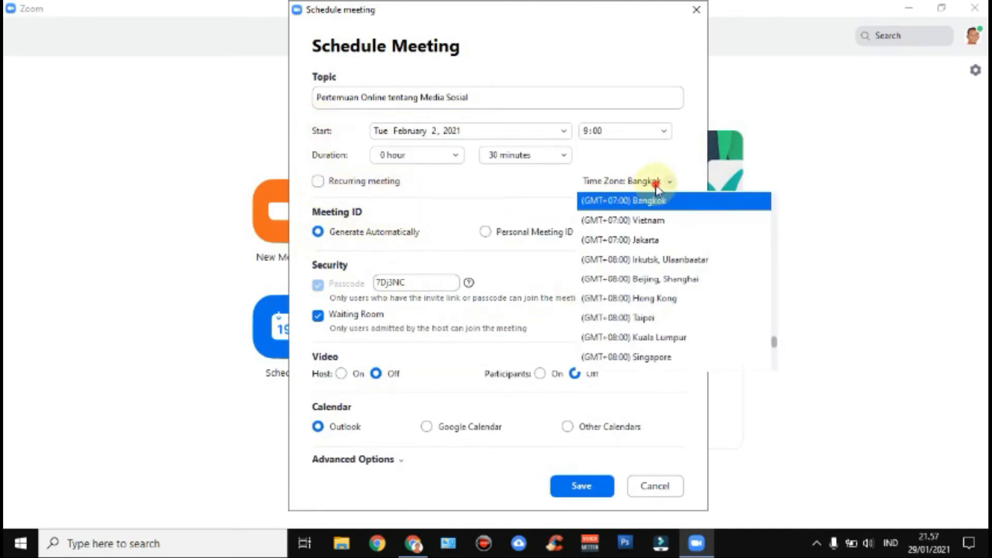
pyautogui.click(638, 240)
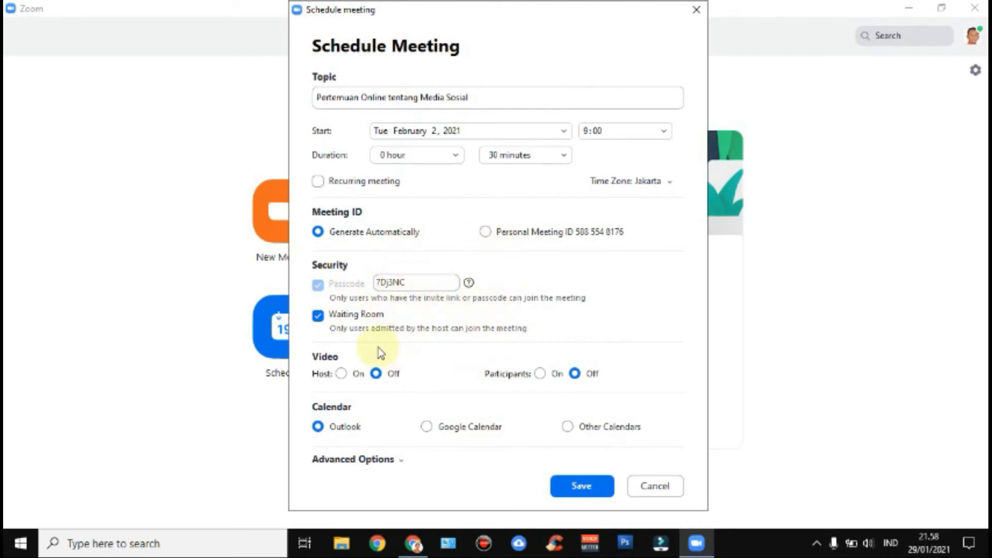
pyautogui.click(319, 316)
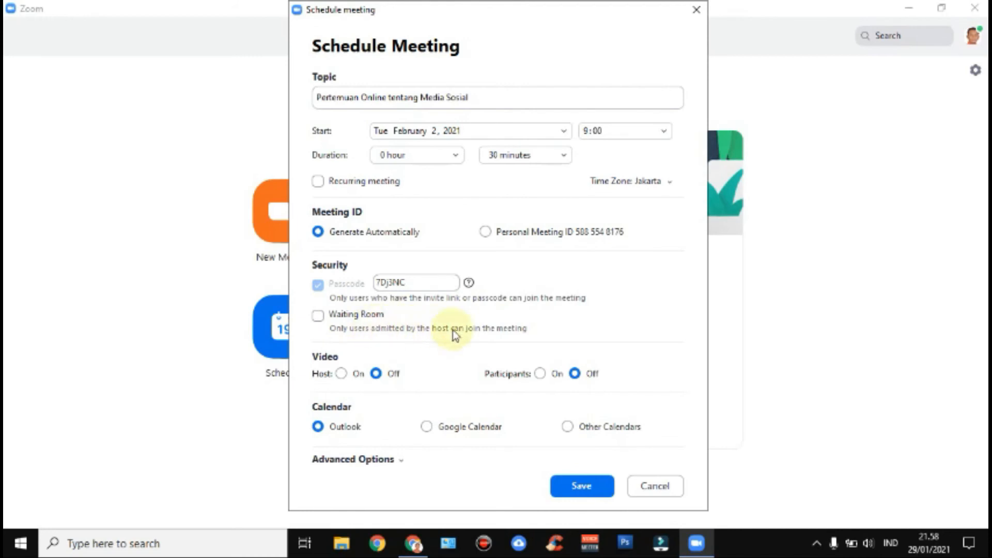
pyautogui.click(341, 373)
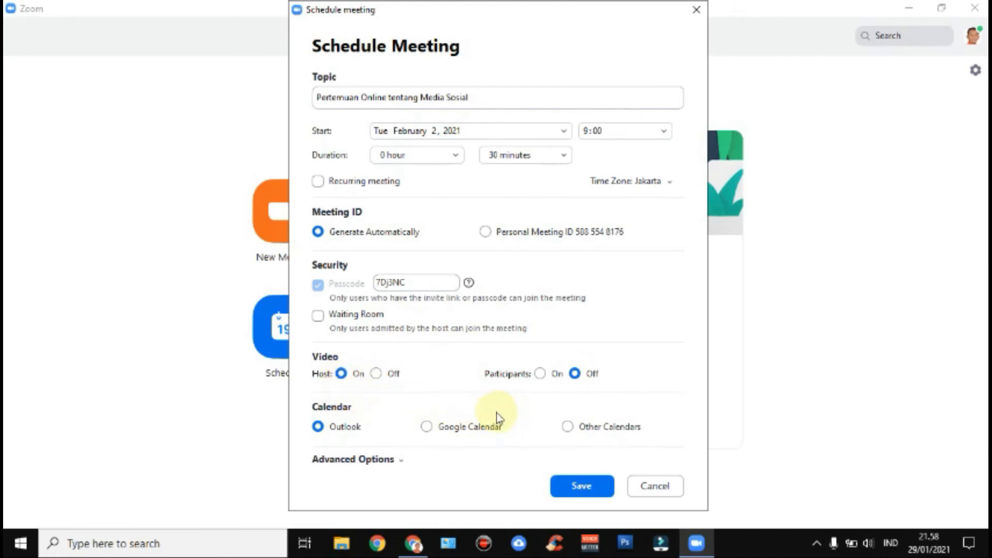
pyautogui.click(540, 374)
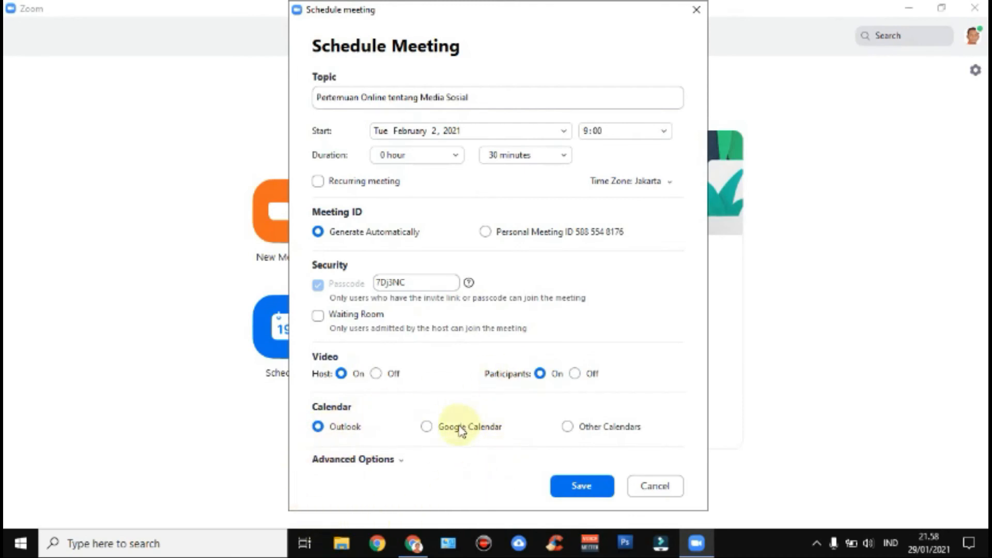
pyautogui.click(426, 428)
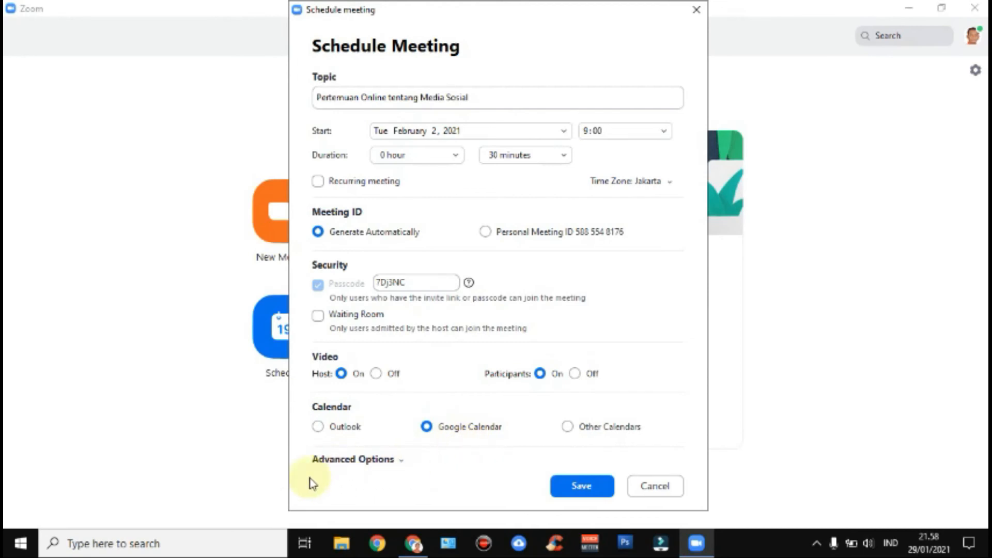
# - Enable mute participants upon entry and automatic local-computer recording, then save the meeting
pyautogui.click(400, 462)
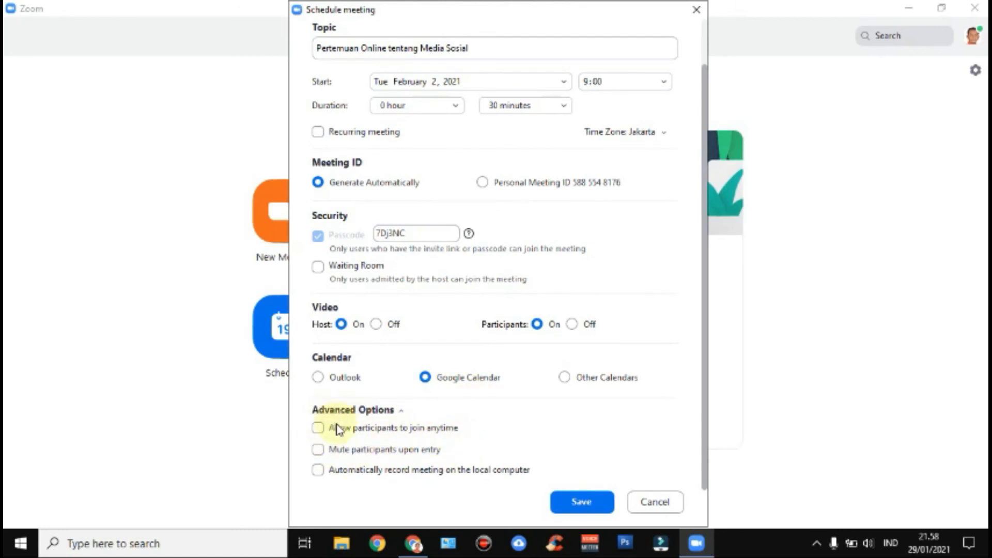
pyautogui.click(317, 450)
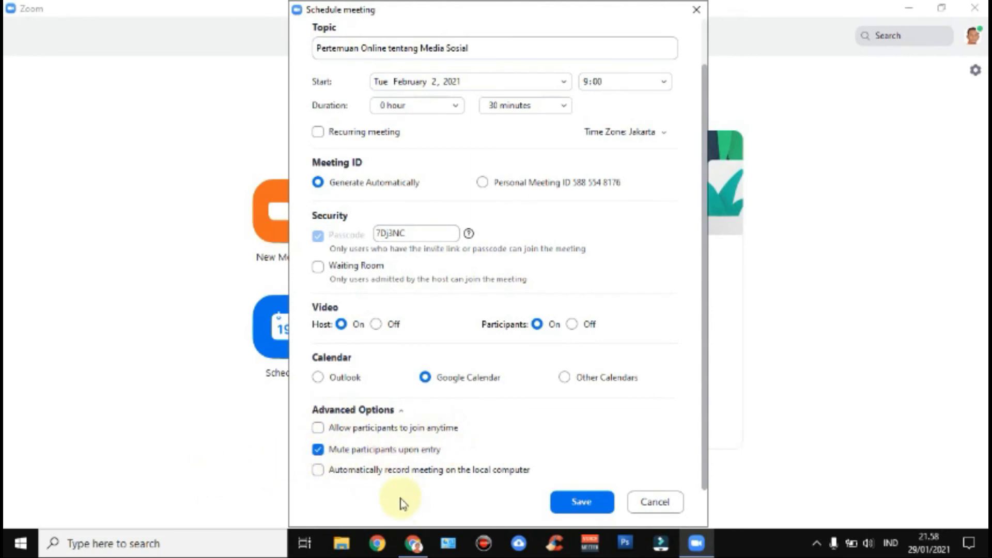
pyautogui.click(317, 470)
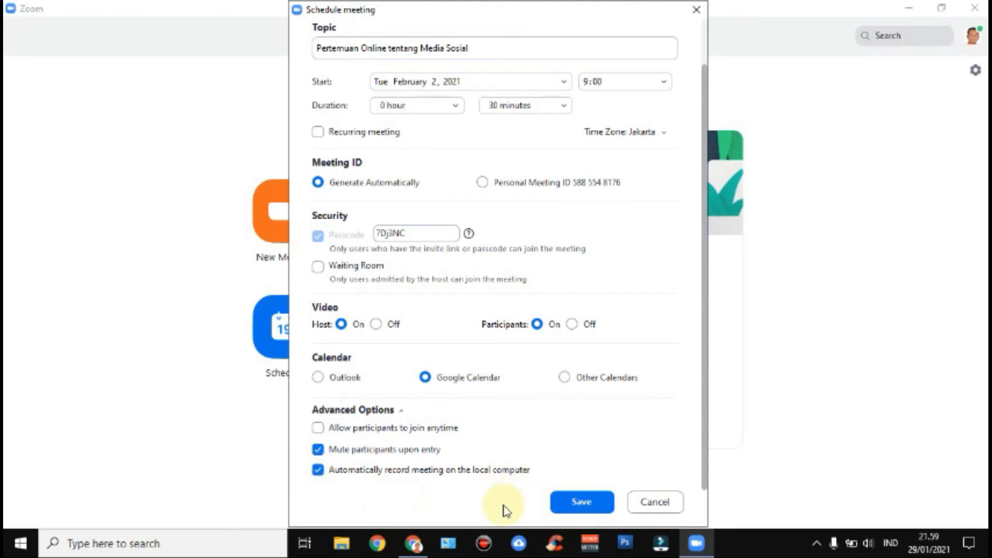
pyautogui.click(582, 502)
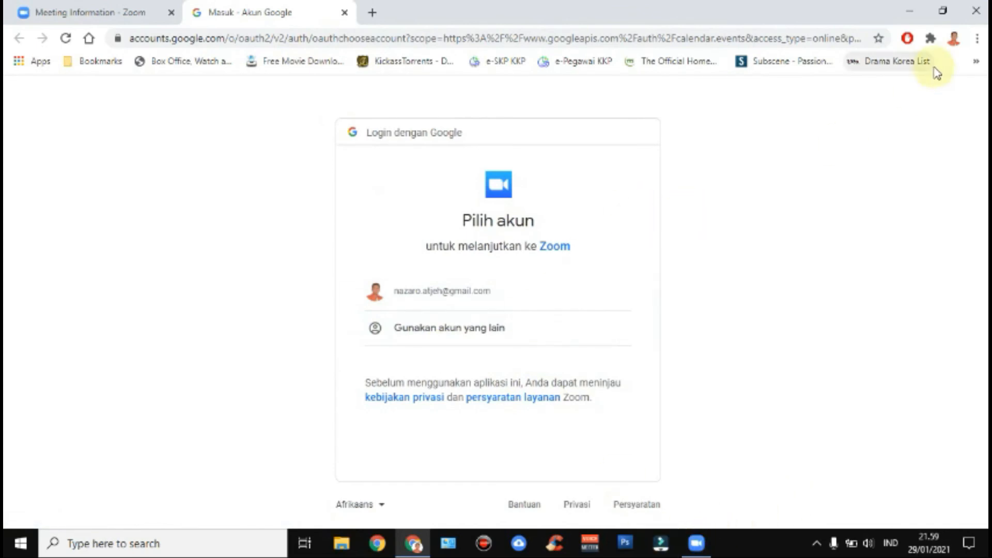
# - Minimize the Chrome Google sign-in window to return to the Zoom home screen
pyautogui.click(908, 11)
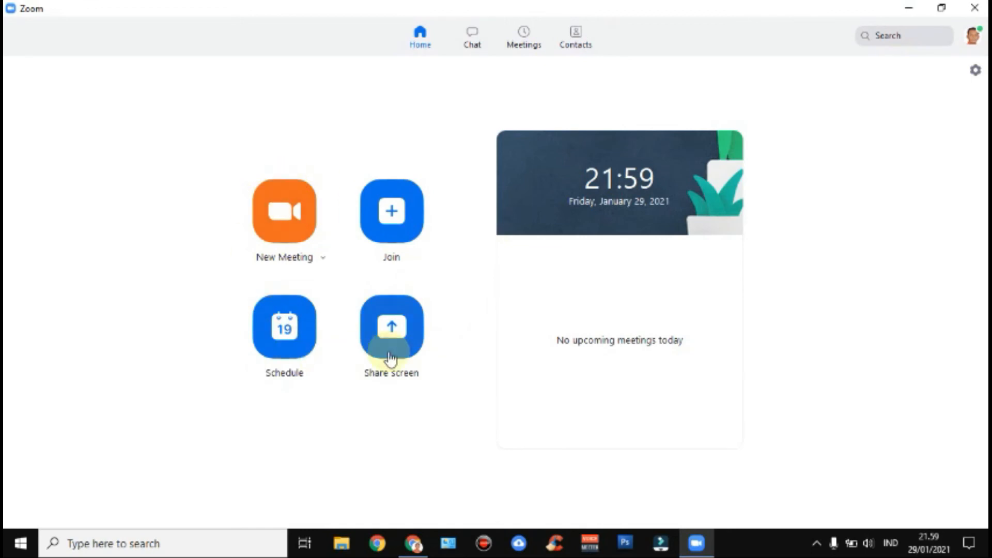
# - In Meetings, compare the two scheduled meetings and copy the 'Pertemuan Online tentang Media Sosial' invitation
pyautogui.click(524, 45)
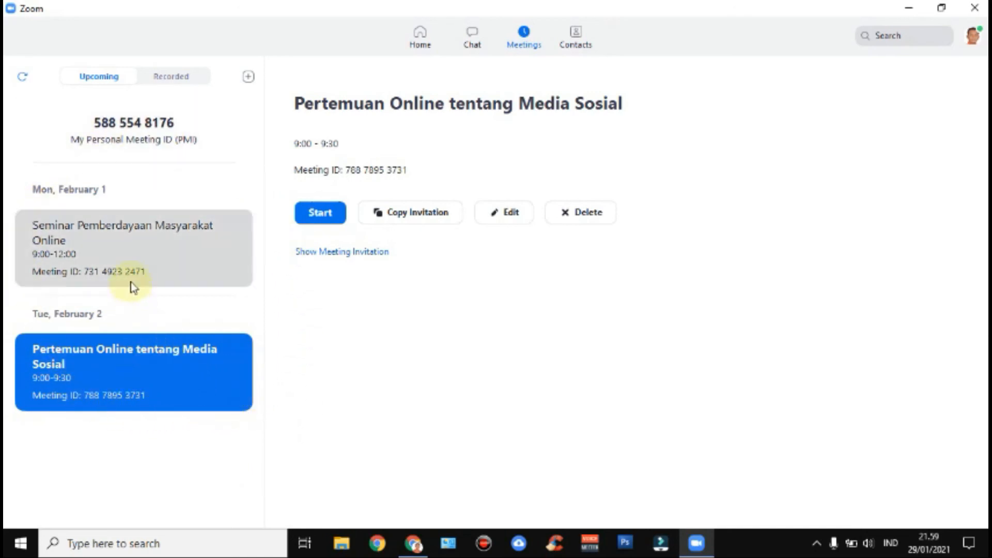
pyautogui.click(203, 256)
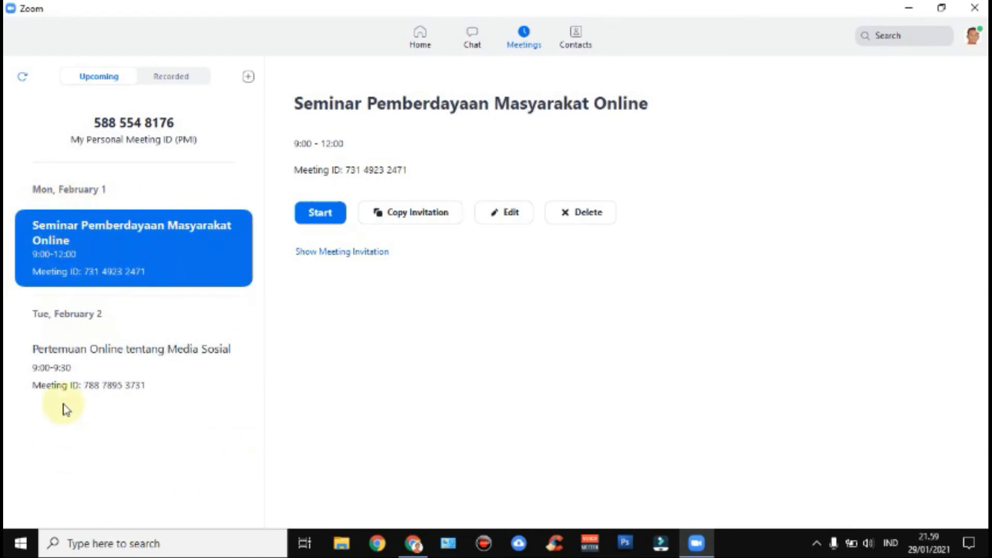
pyautogui.click(173, 380)
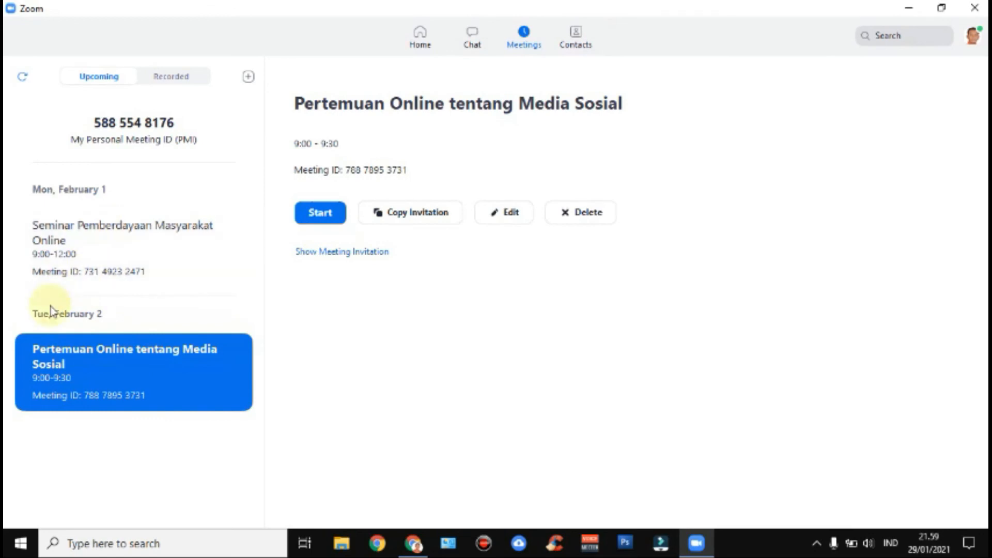
pyautogui.click(165, 253)
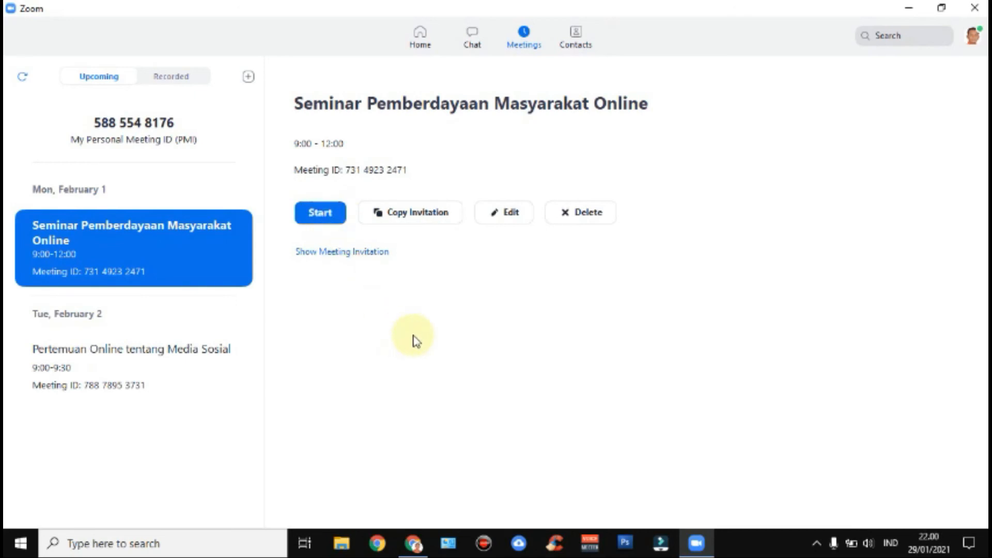
pyautogui.click(89, 377)
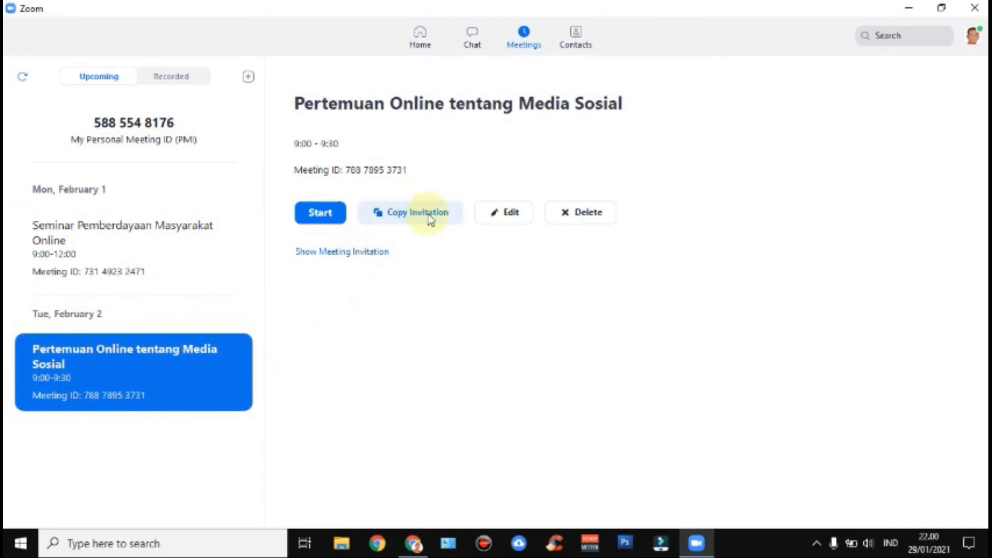
pyautogui.click(409, 219)
pyautogui.click(404, 217)
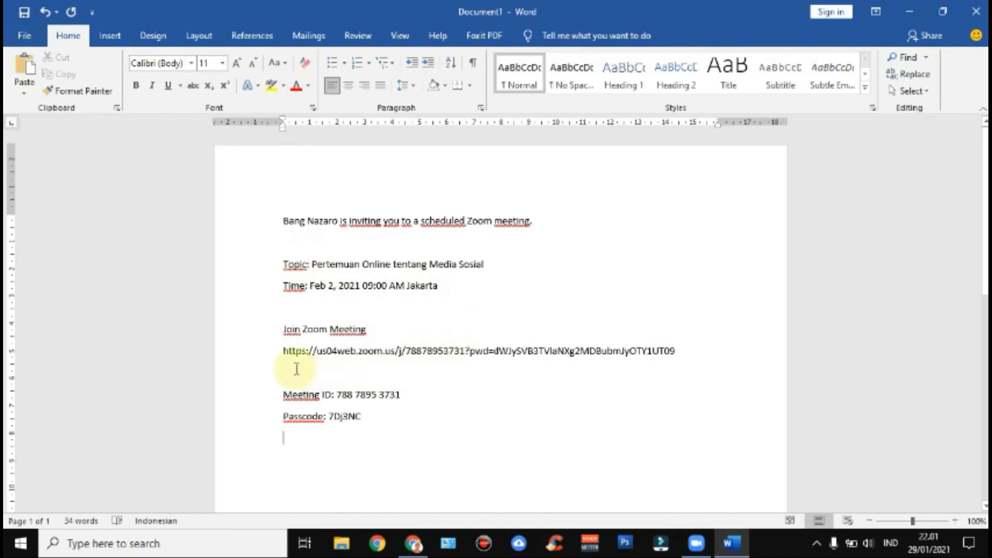
# - Check the meeting link in the pasted Word invitation, then minimize Zoom to show the desktop
pyautogui.moveTo(282, 350); pyautogui.dragTo(658, 352)
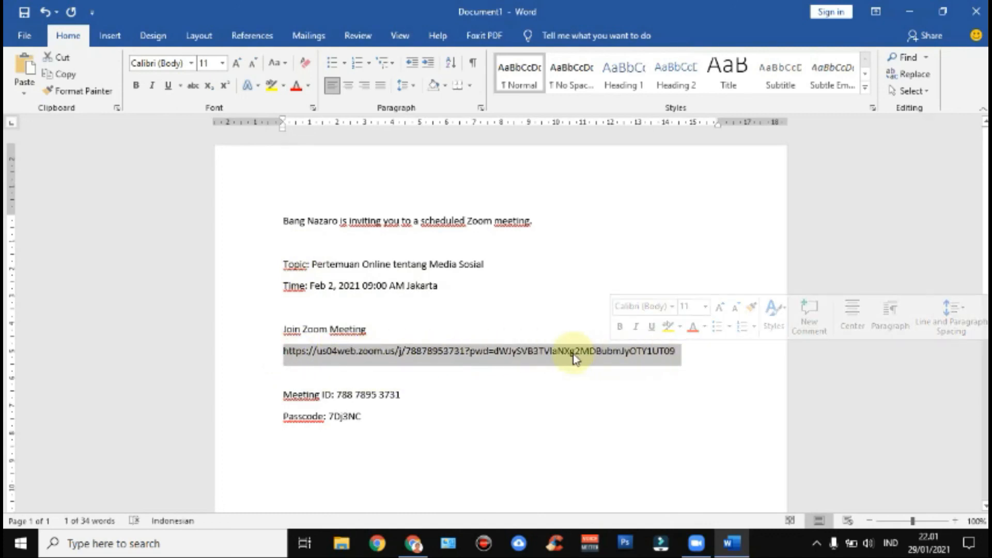
pyautogui.click(446, 423)
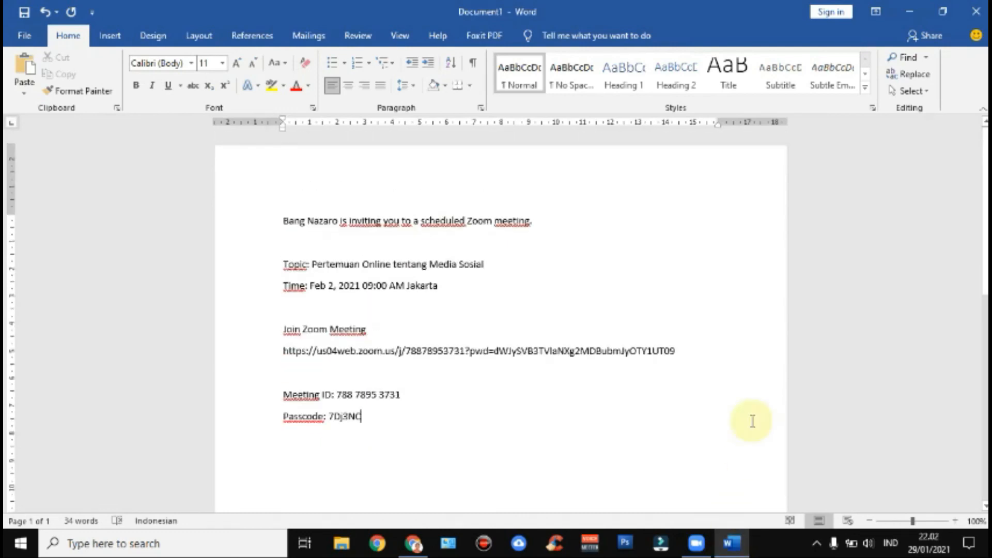
pyautogui.hotkey('alt', 'Tab')
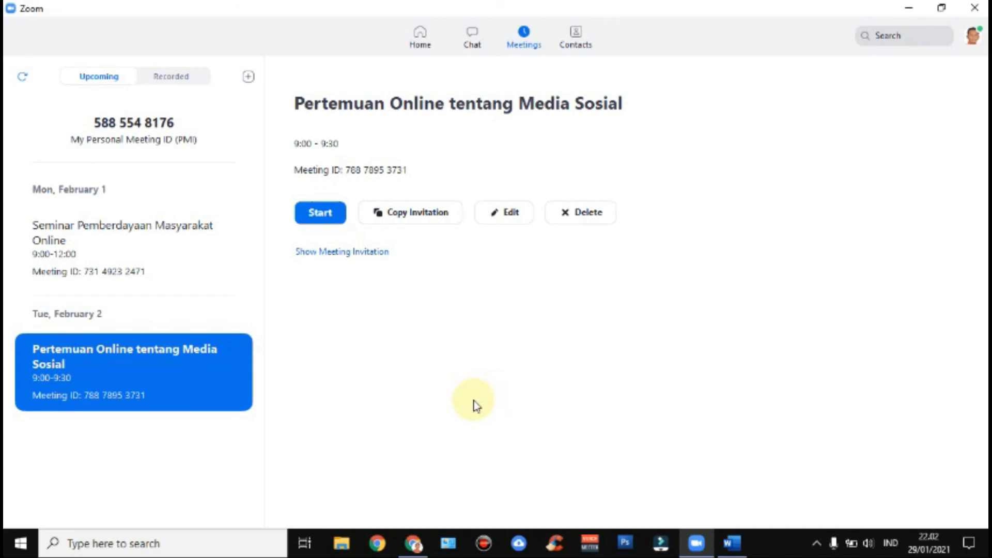
pyautogui.click(913, 10)
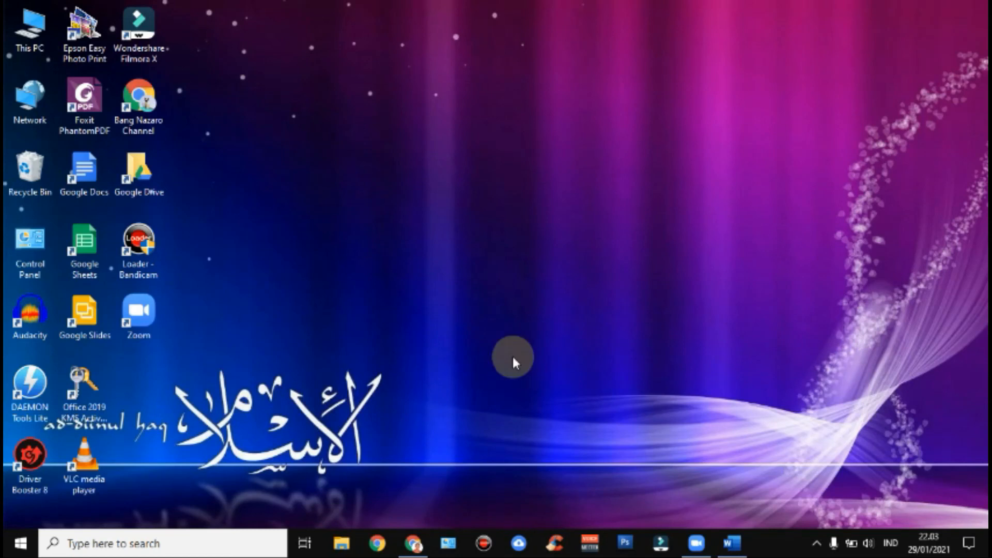